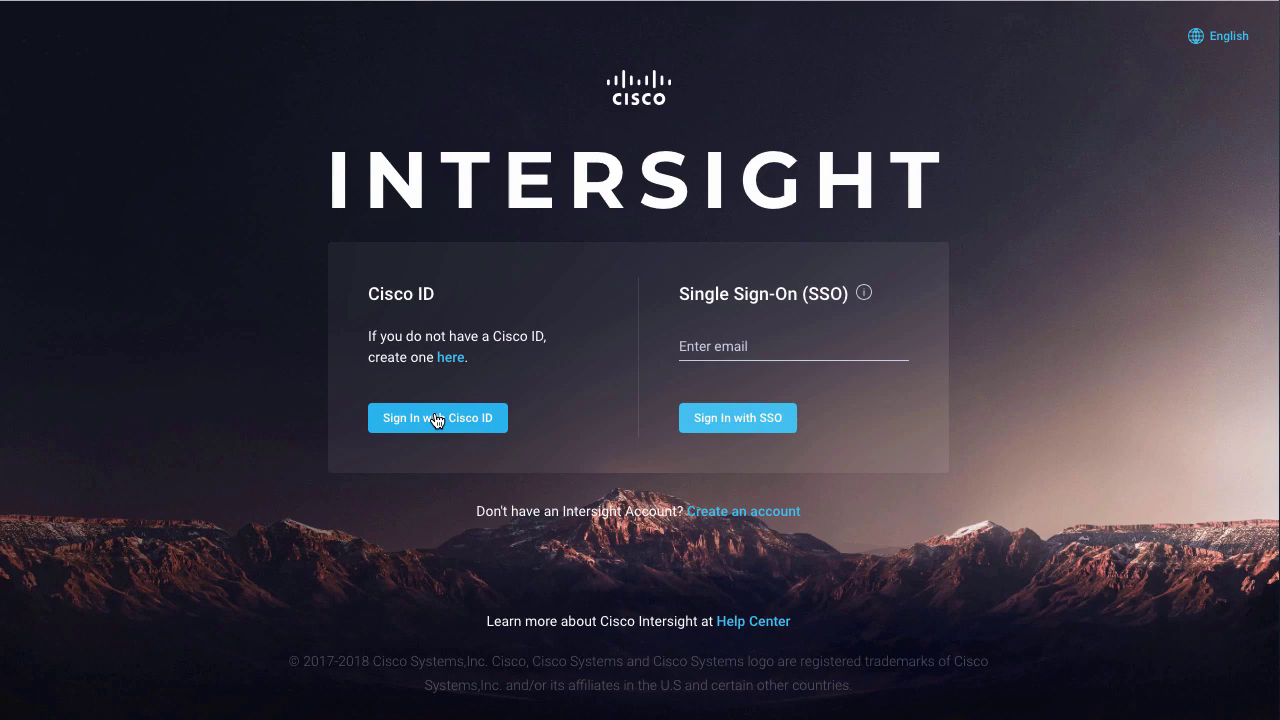
# - Sign in with a Cisco ID and enter the TME-Demo account as Account Administrator
pyautogui.click(436, 420)
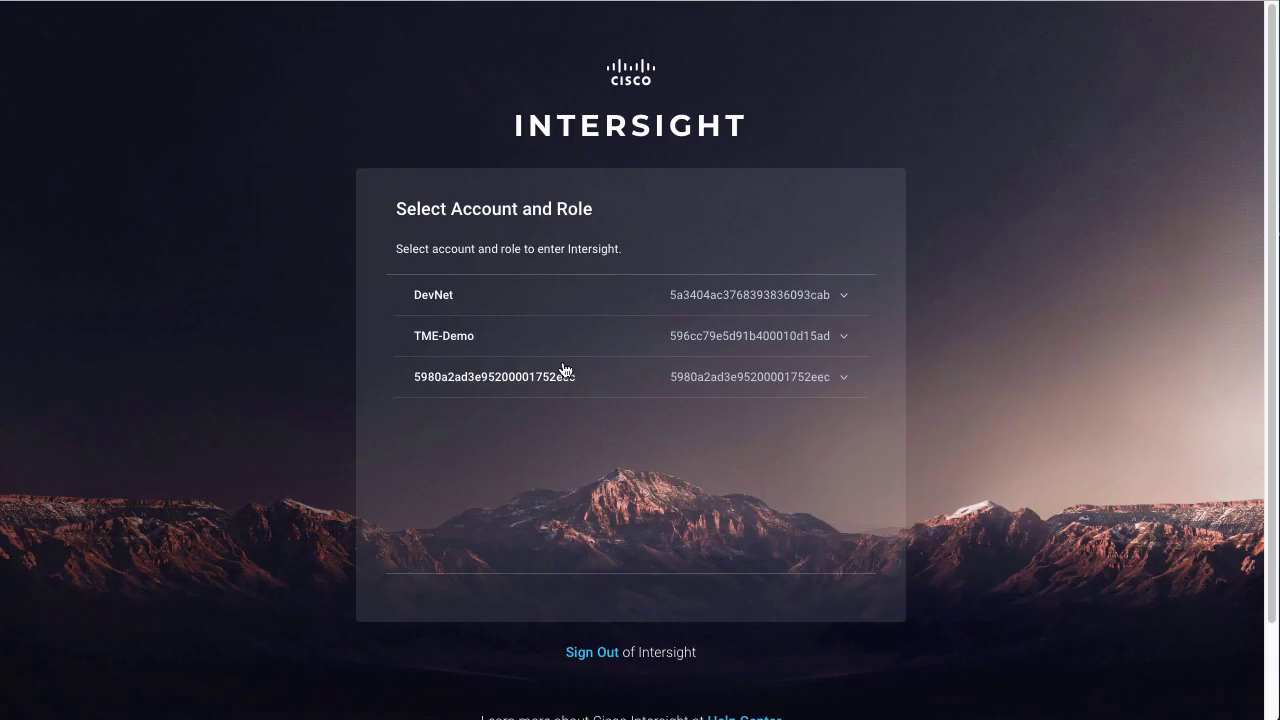
pyautogui.click(842, 298)
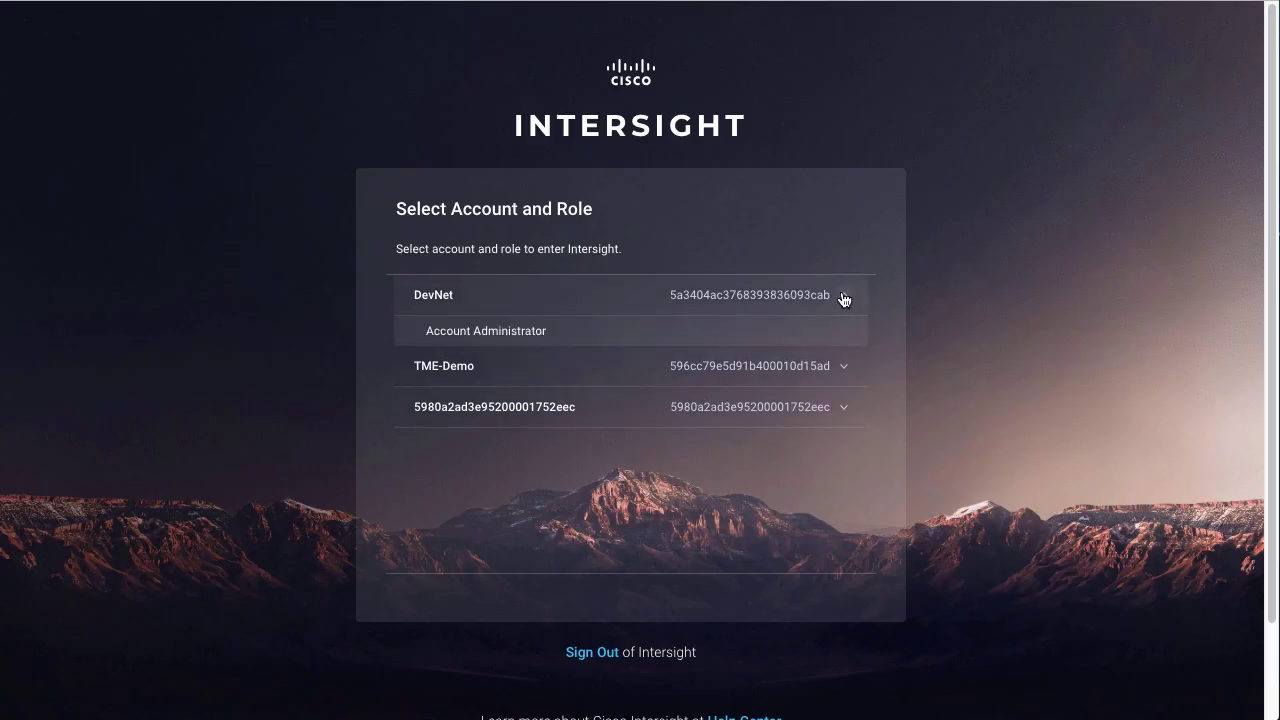
pyautogui.click(844, 367)
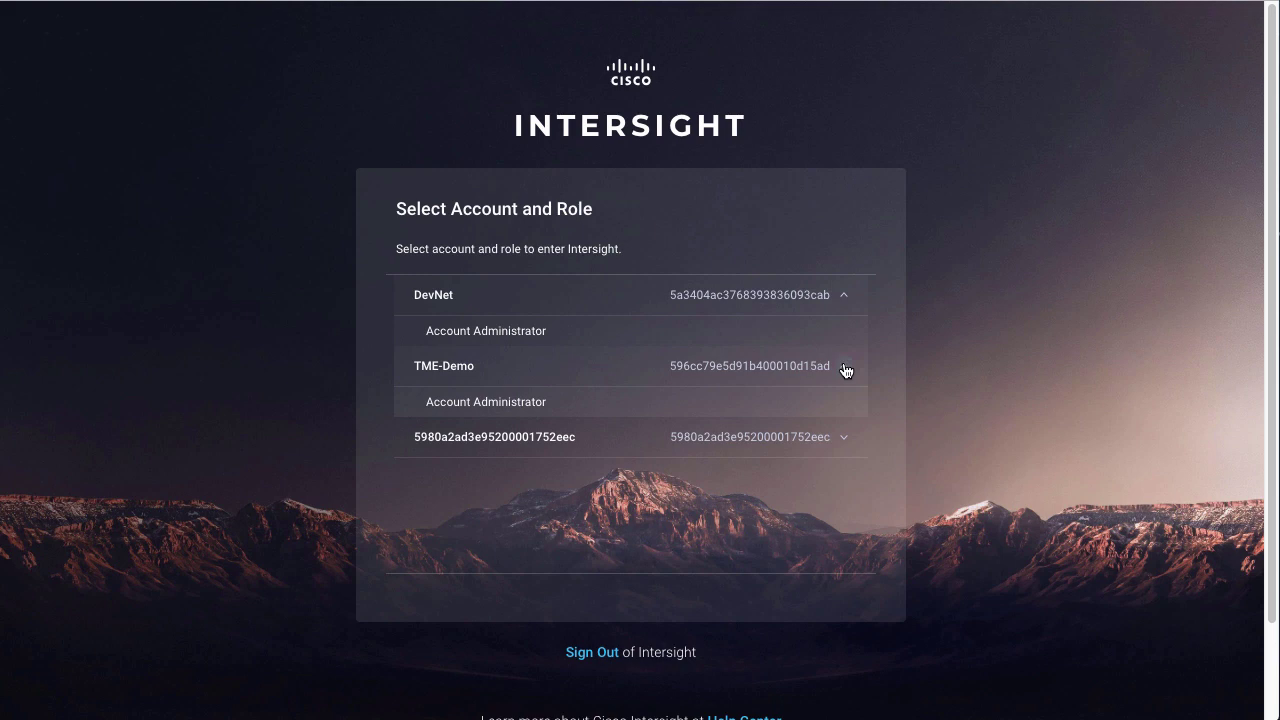
pyautogui.click(501, 405)
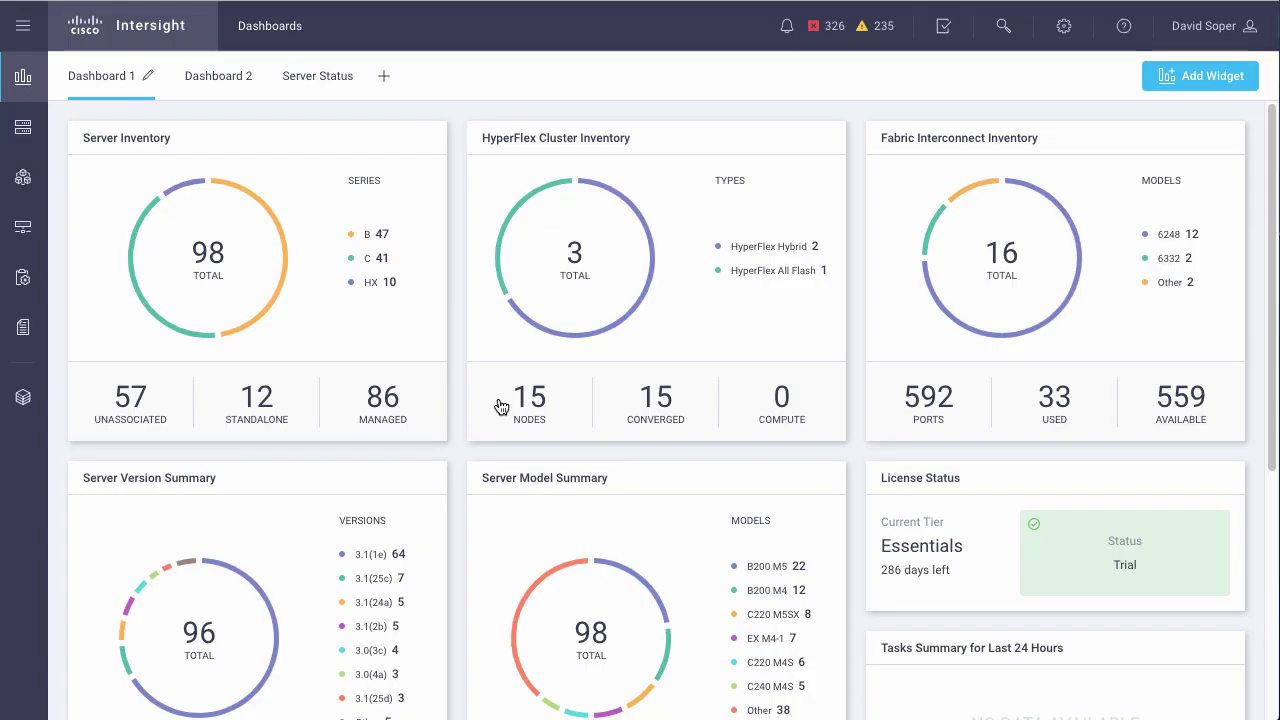
# - Start the 'Learn How to Add an Identity Provider' tour from the Help menu
pyautogui.click(1064, 26)
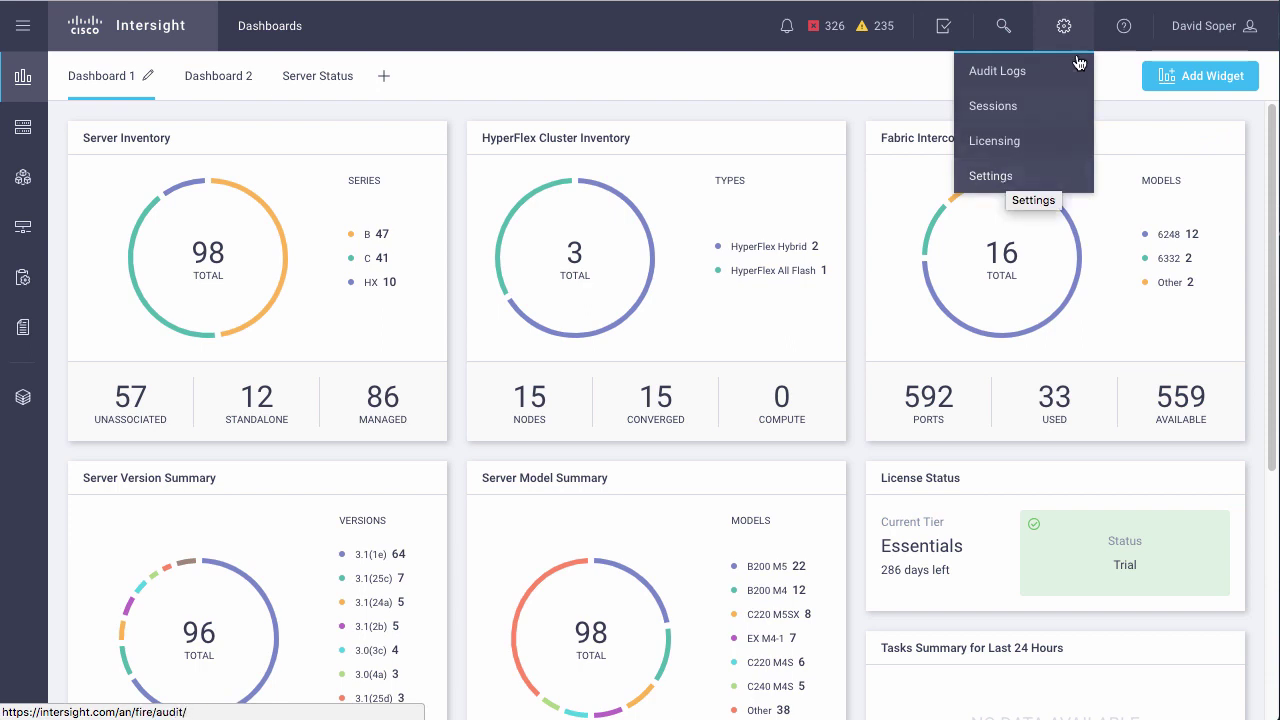
pyautogui.click(1125, 27)
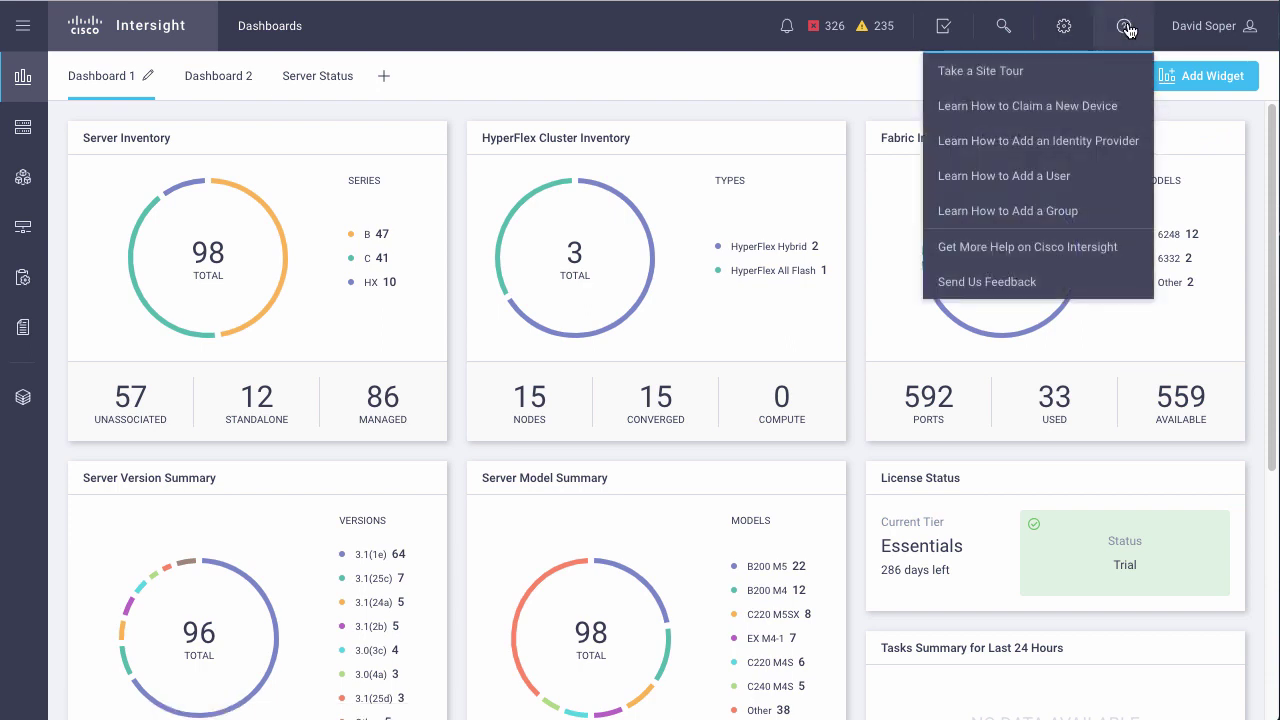
pyautogui.click(1117, 145)
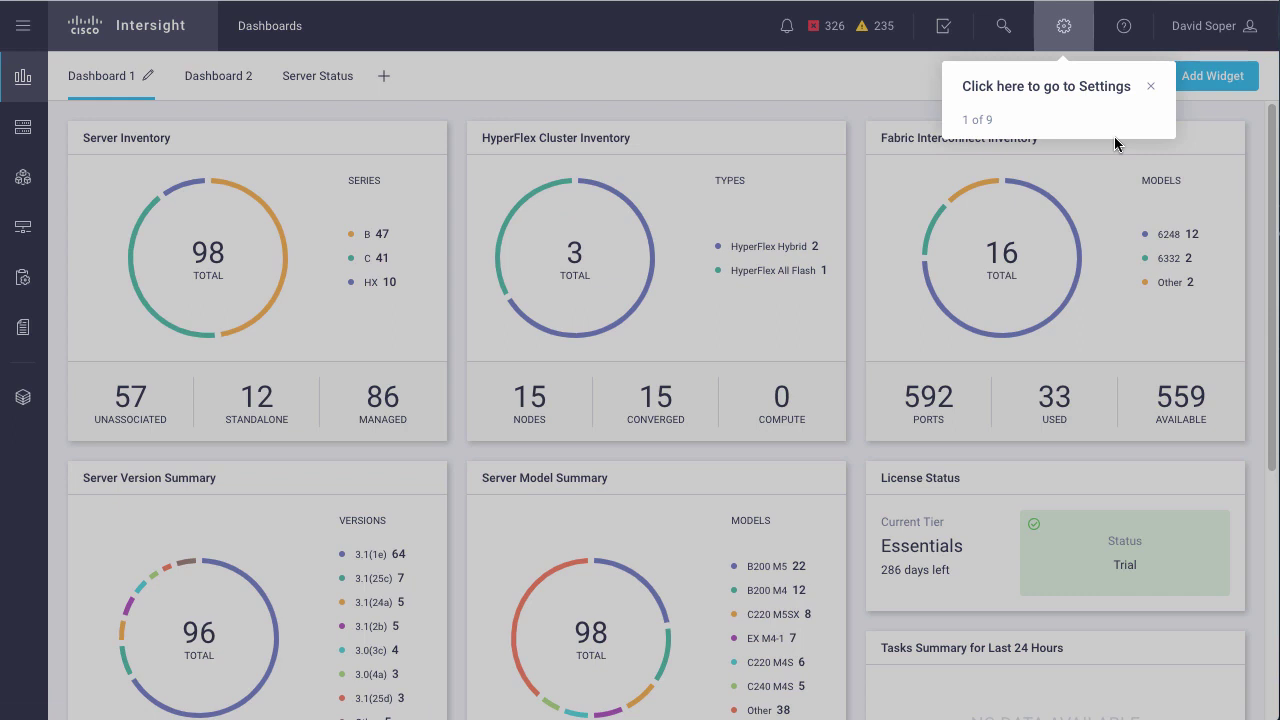
# - Go to Settings > Single Sign-On and download the SP metadata
pyautogui.click(1066, 28)
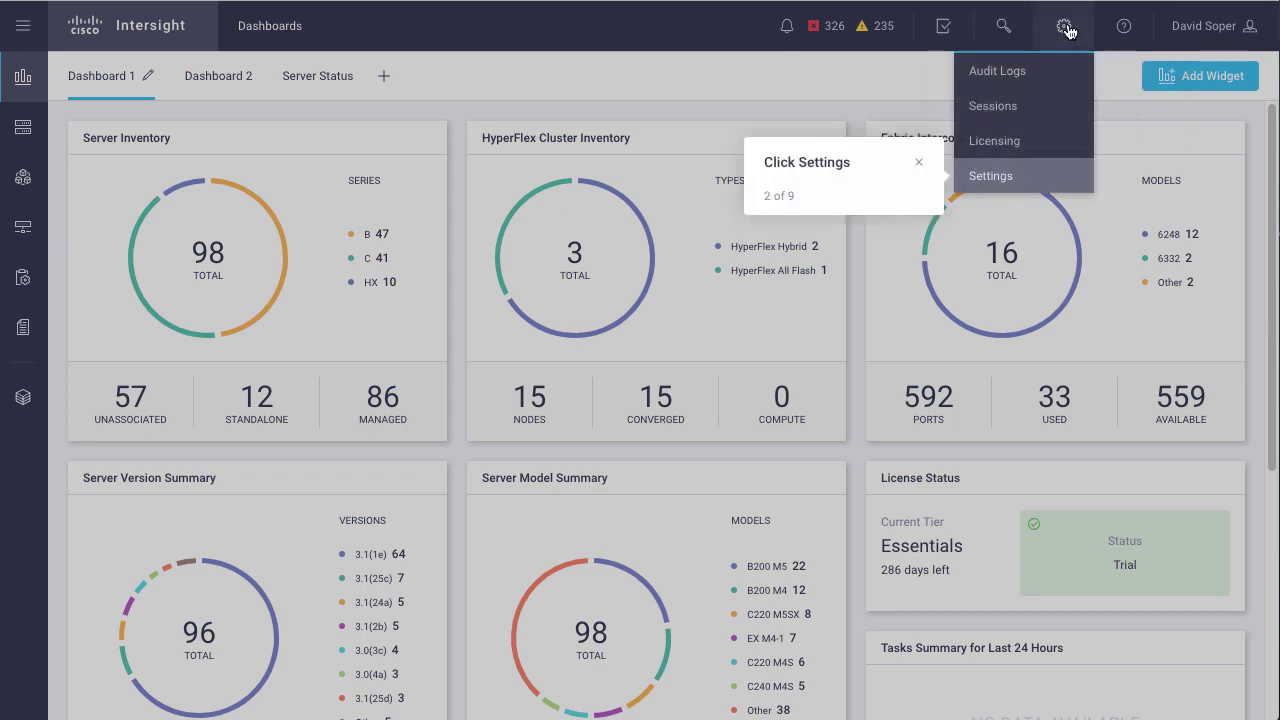
pyautogui.click(999, 180)
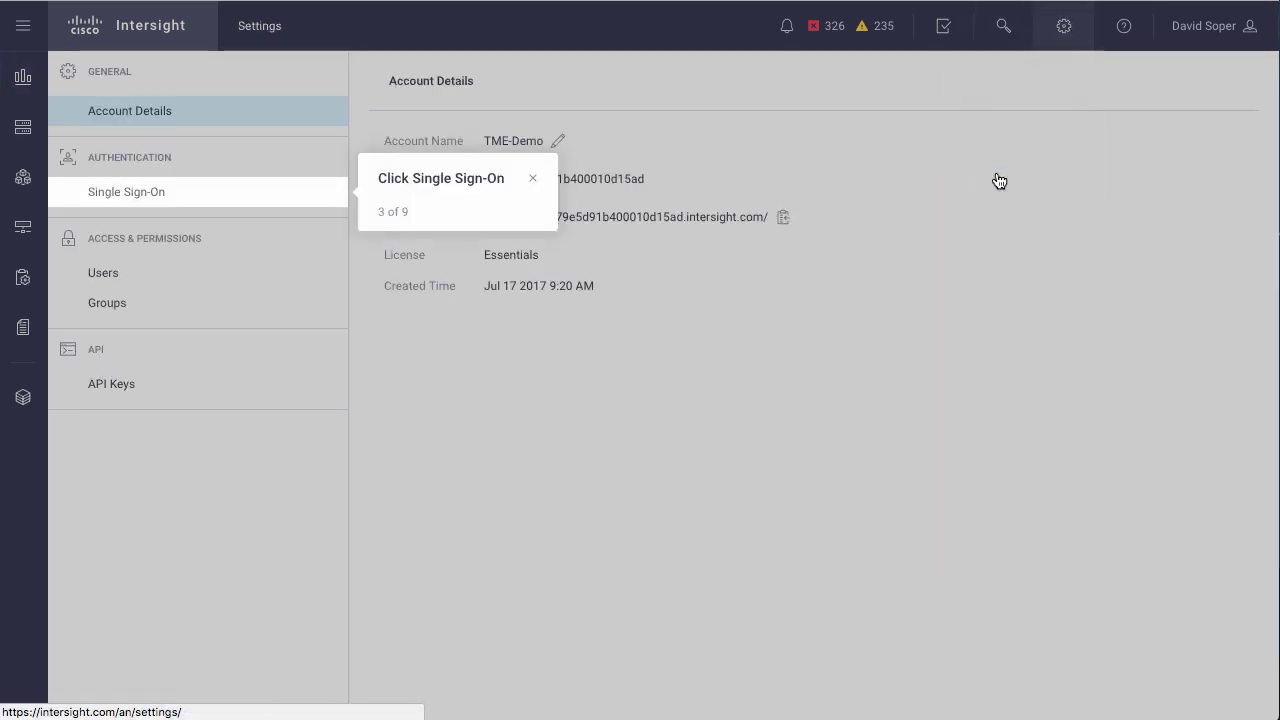
pyautogui.click(160, 193)
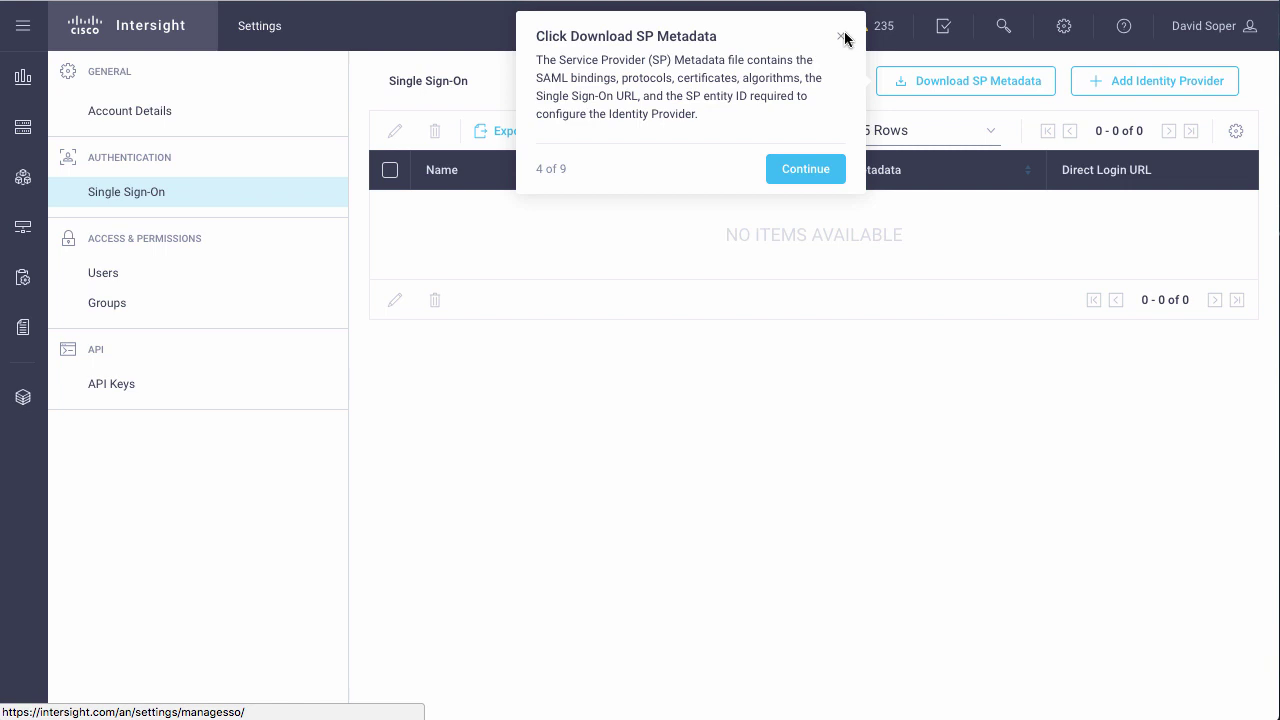
pyautogui.click(989, 84)
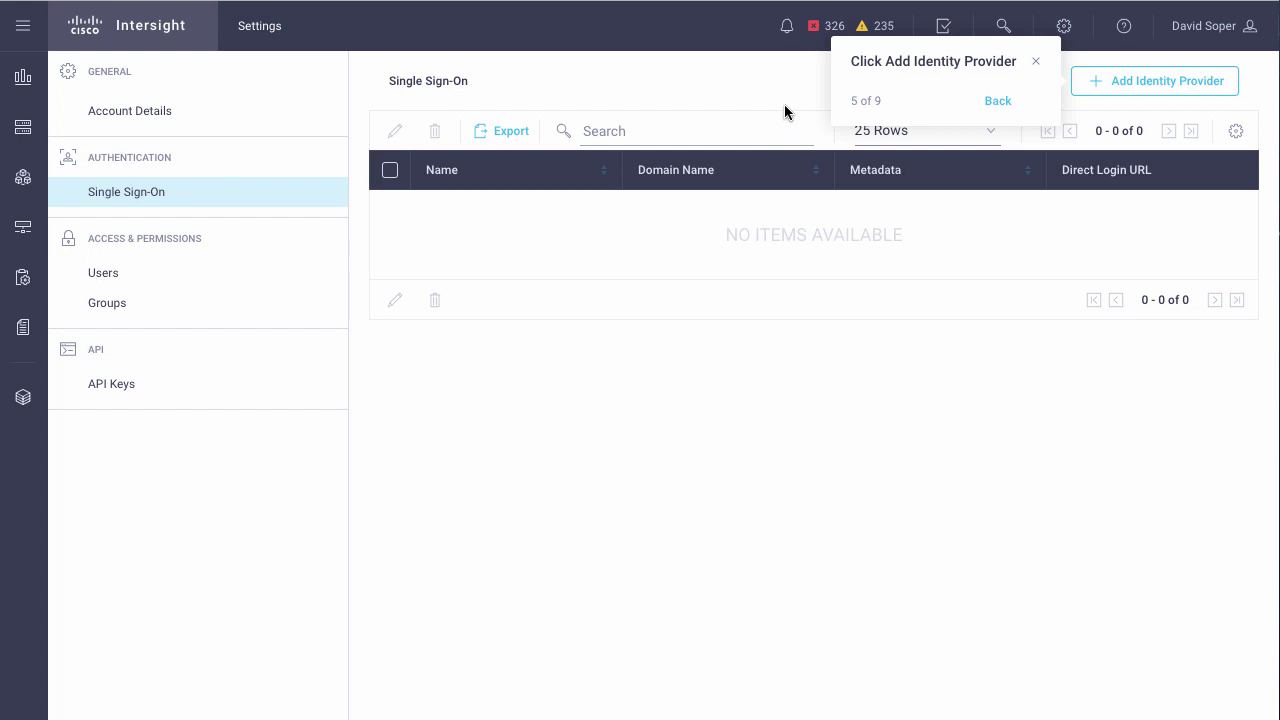
# - Begin a new identity provider named 'AWS Demo'
pyautogui.click(1152, 86)
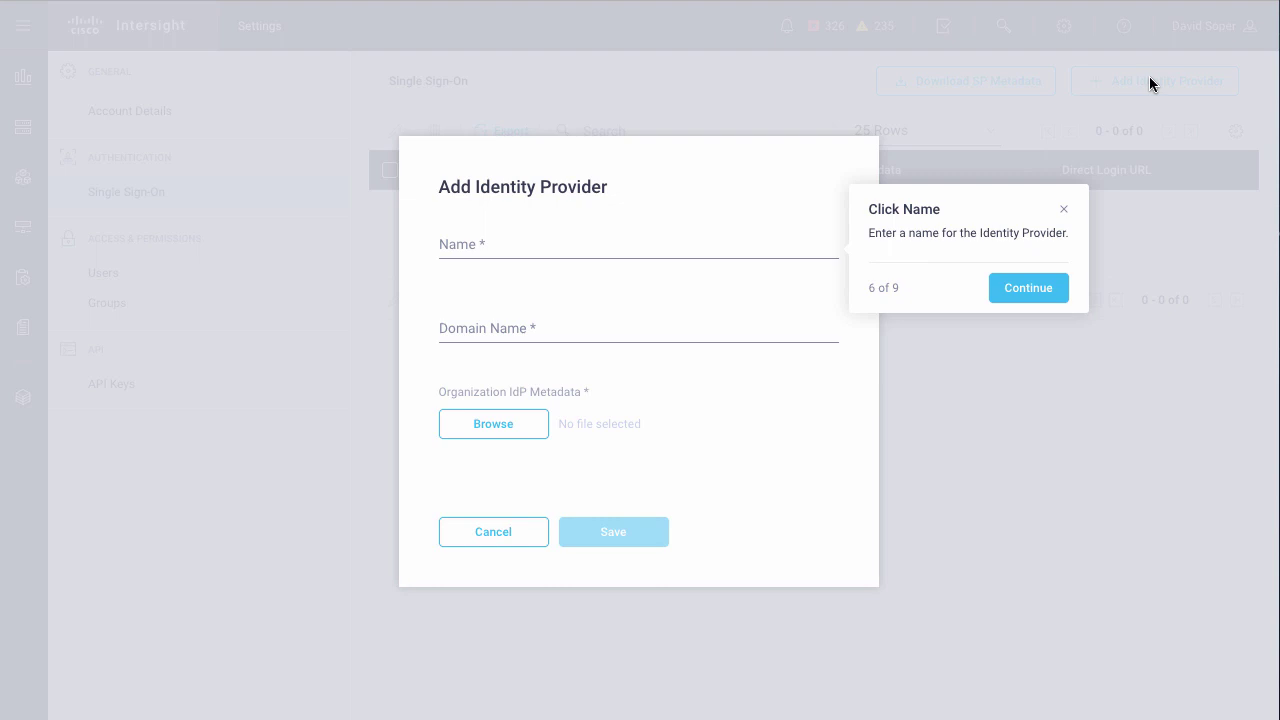
pyautogui.click(524, 238)
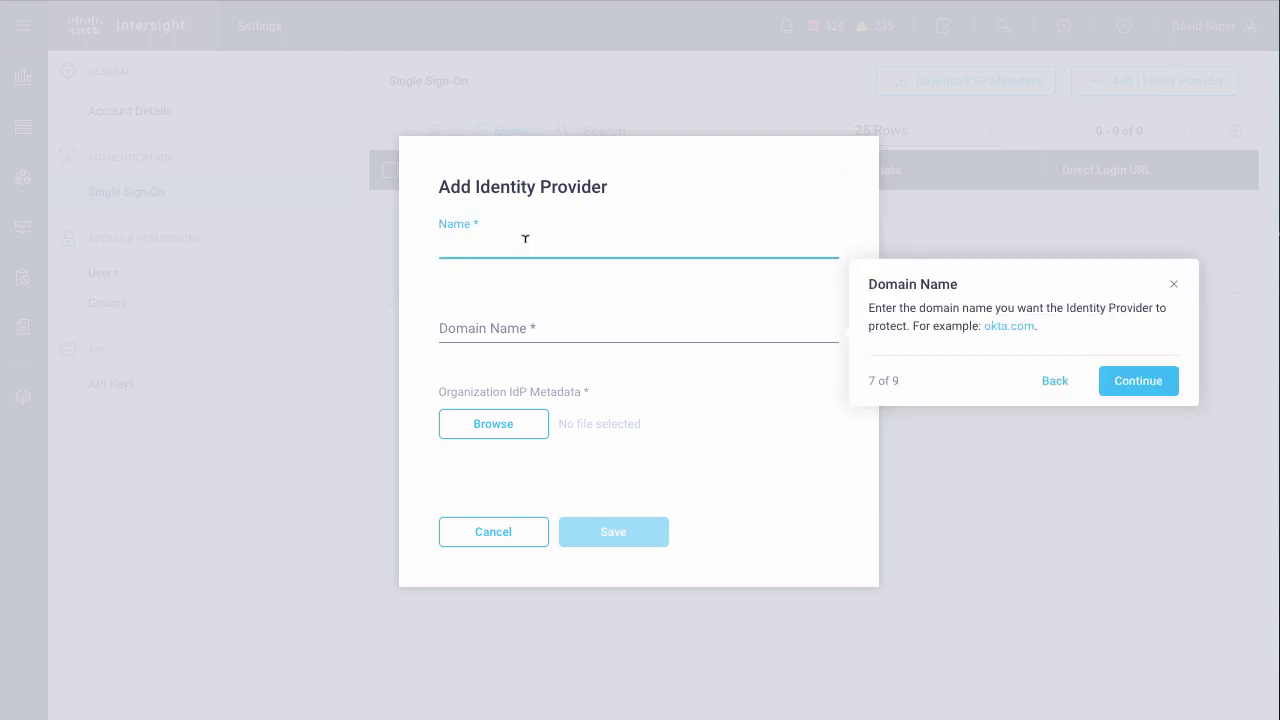
pyautogui.write('AWS Demo')
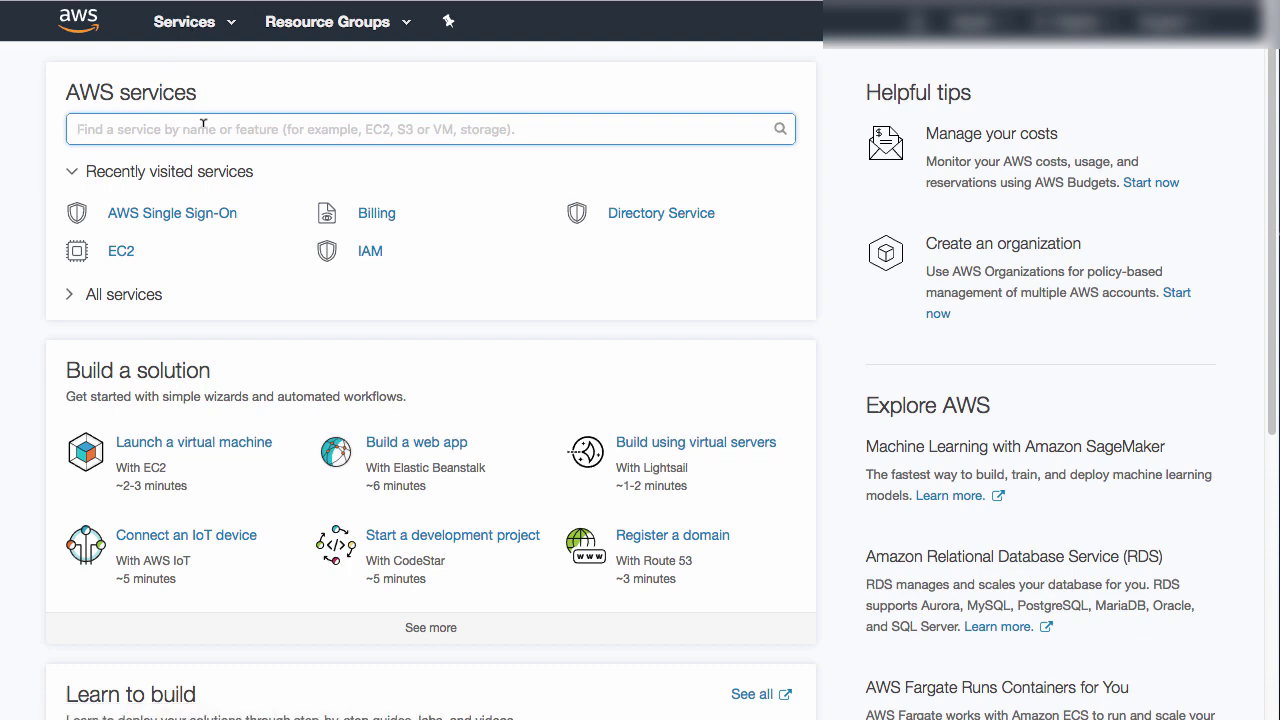
# - Find AWS Single Sign-On with 'sso' and add a Custom SAML 2.0 application
pyautogui.write('sso')
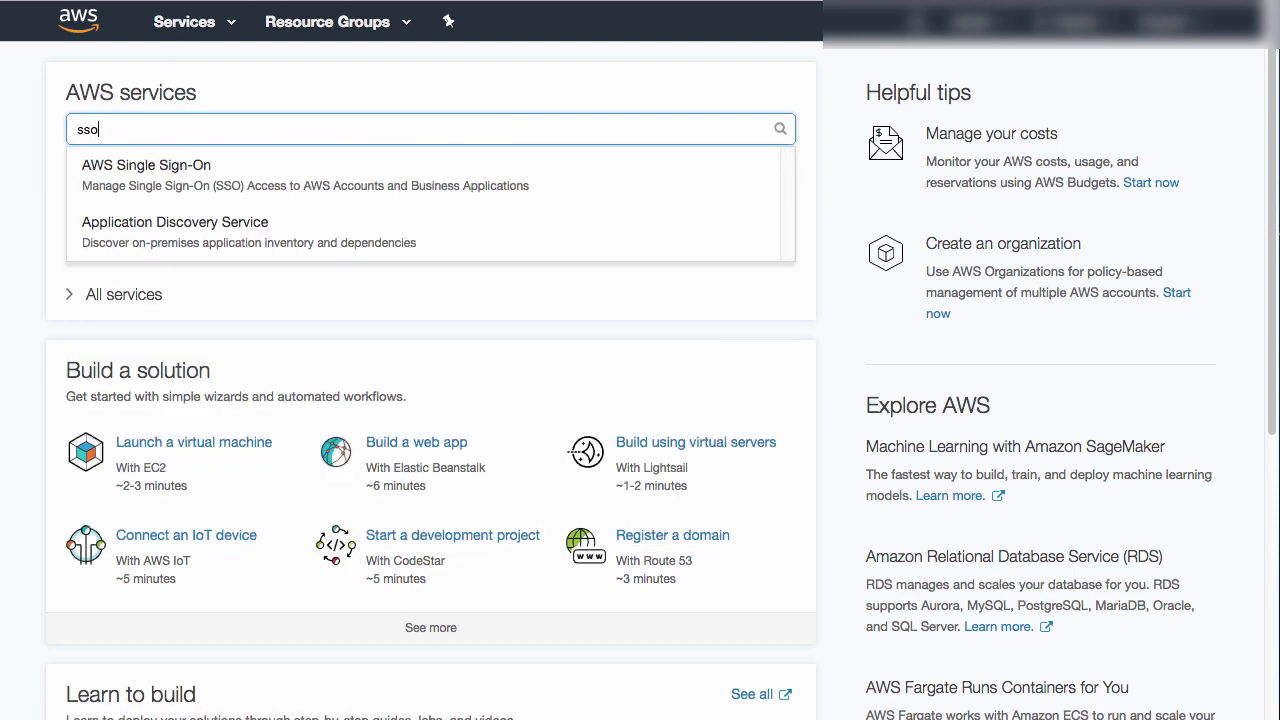
pyautogui.click(266, 175)
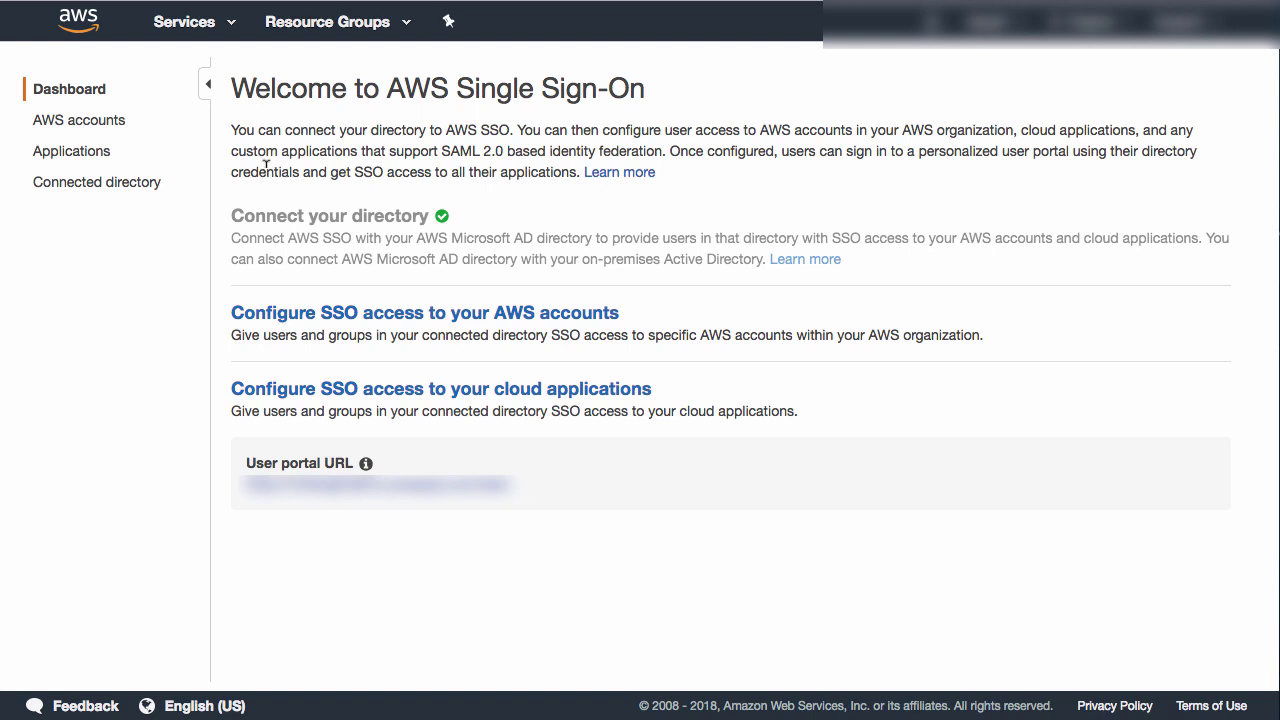
pyautogui.click(74, 155)
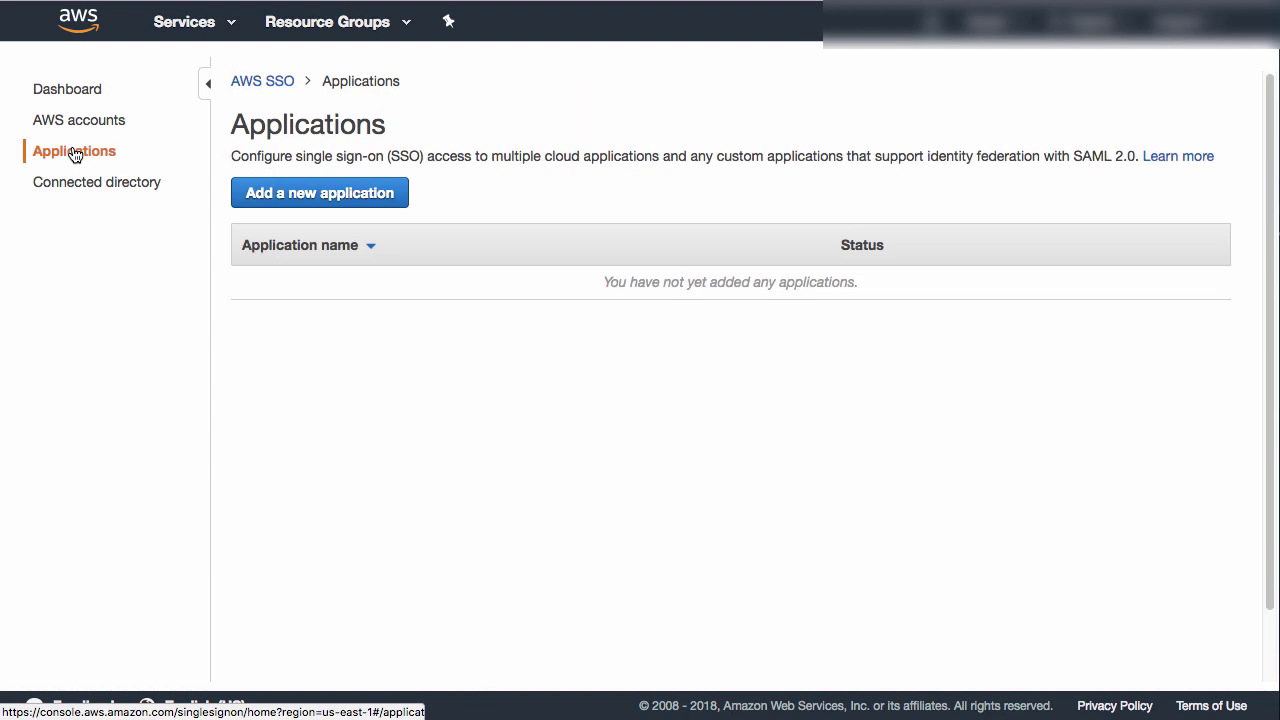
pyautogui.click(376, 194)
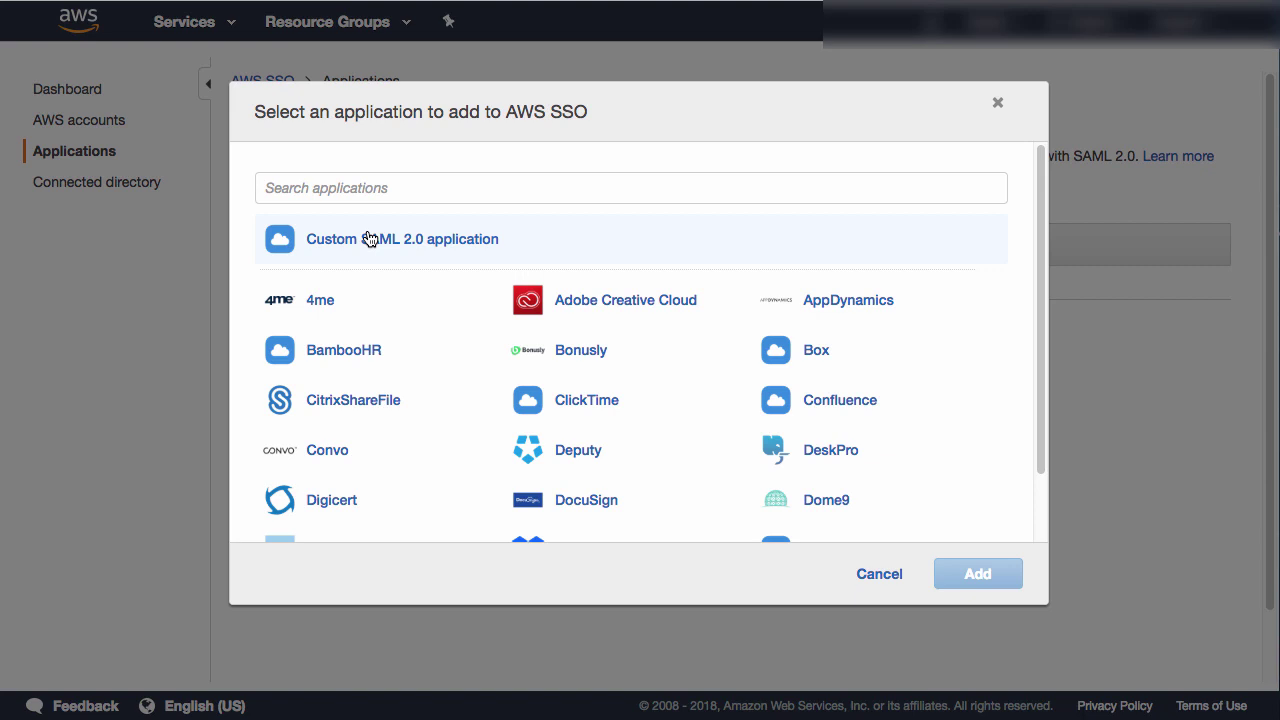
pyautogui.click(369, 239)
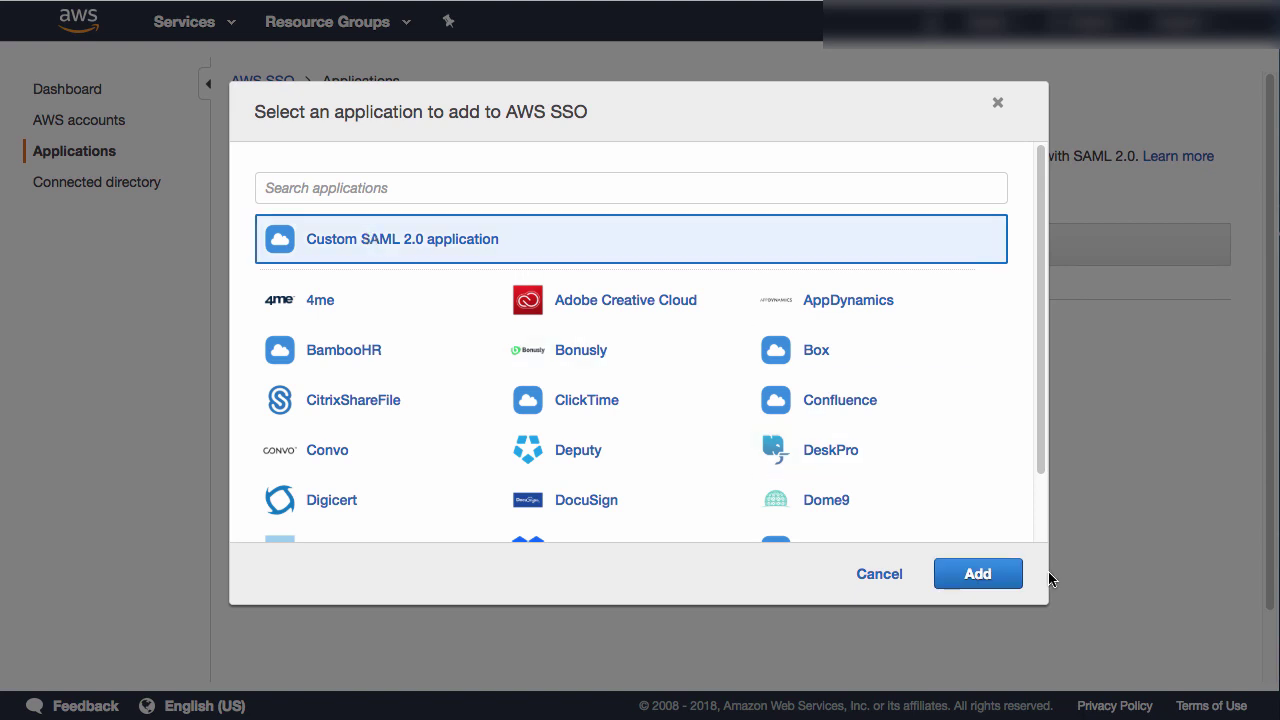
pyautogui.click(978, 573)
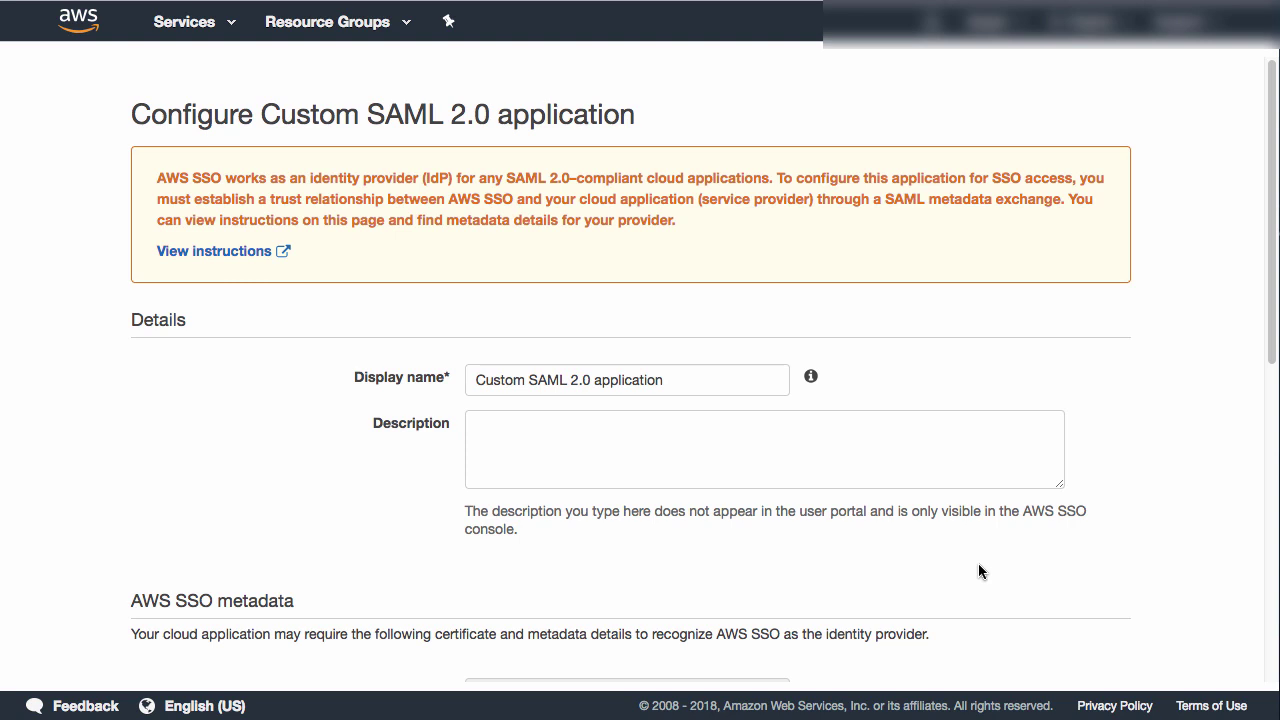
# - Rename the app 'Intersight Custom SAML 2.0 application' and download the AWS SSO SAML metadata file
pyautogui.click(472, 379)
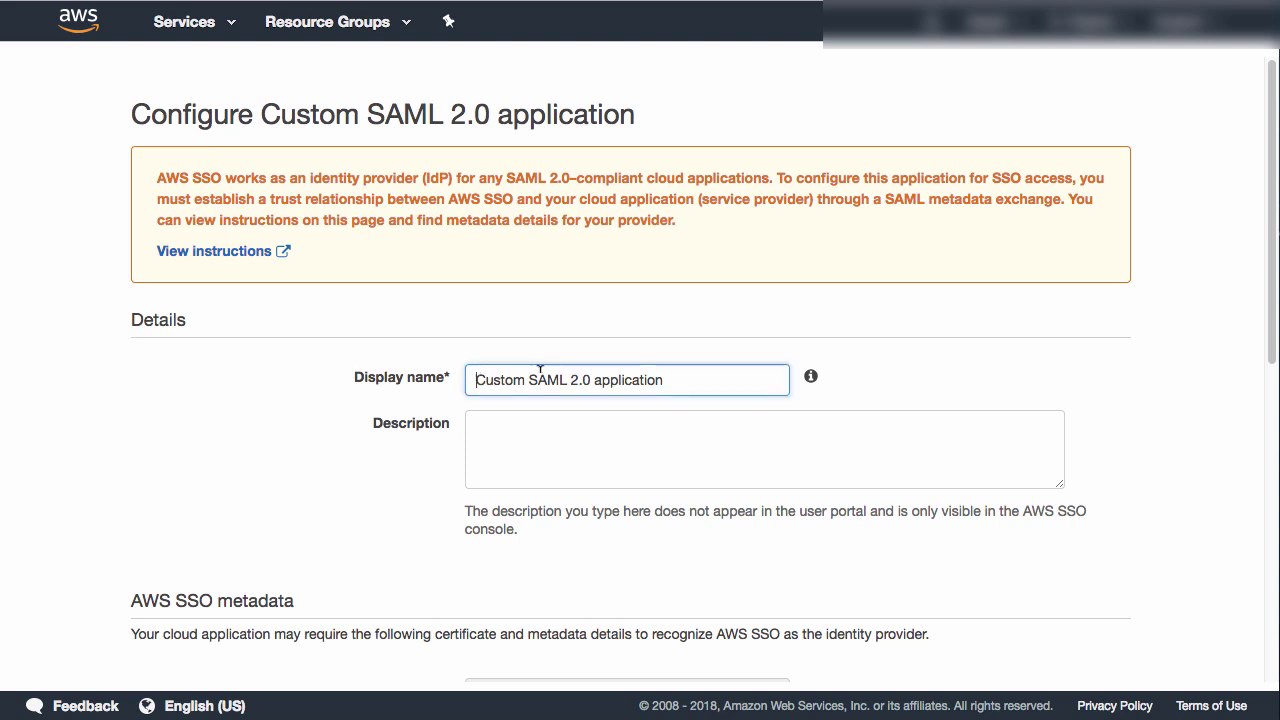
pyautogui.write('Intersigh')
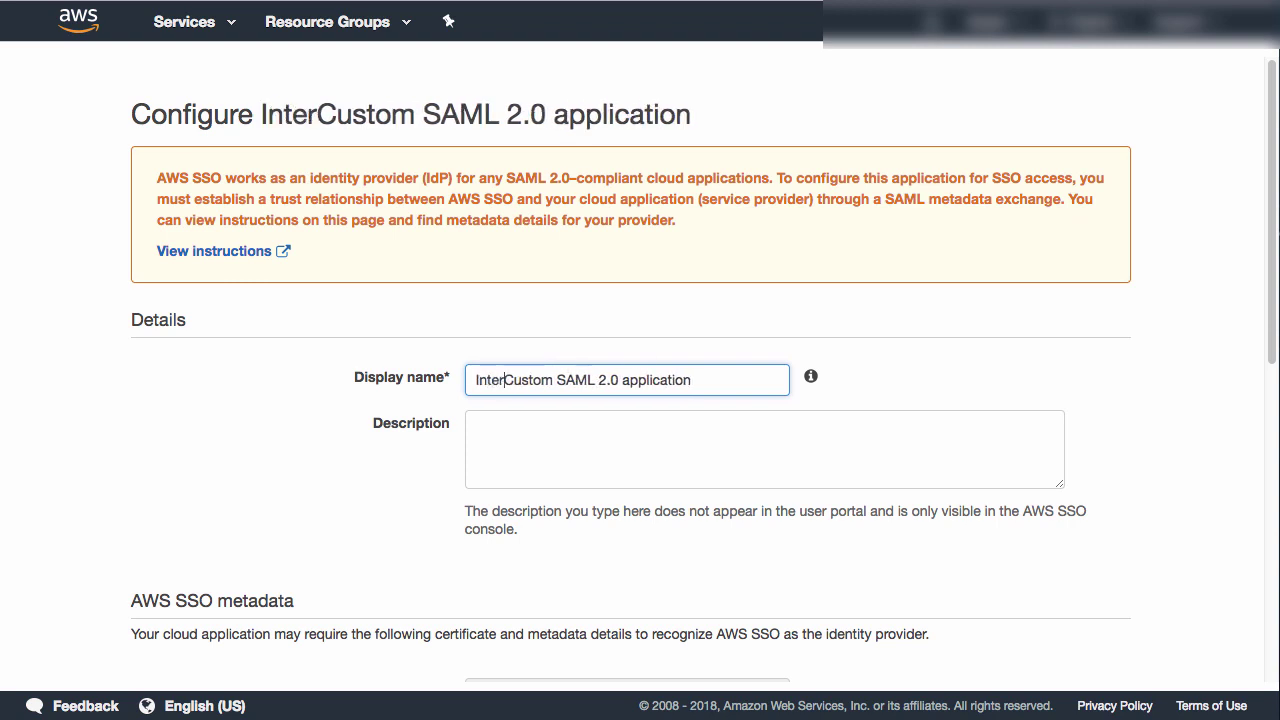
pyautogui.write('t')
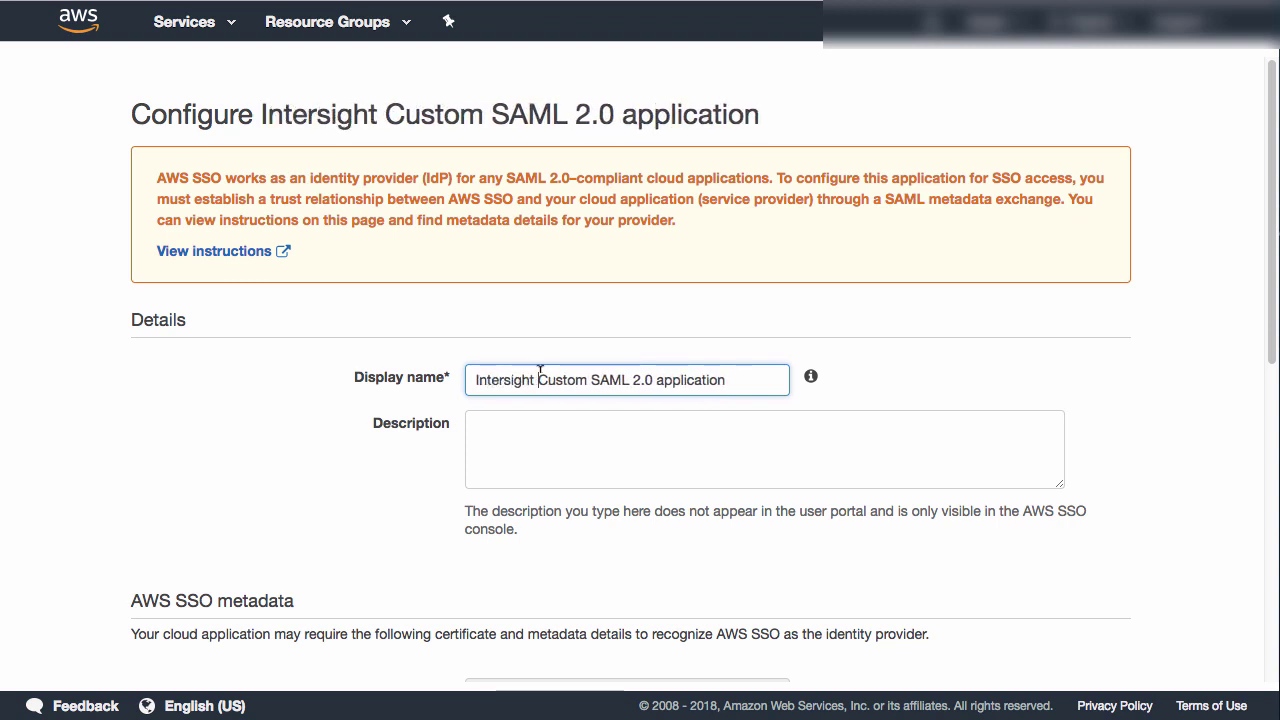
pyautogui.scroll(-5, 1189, 440)
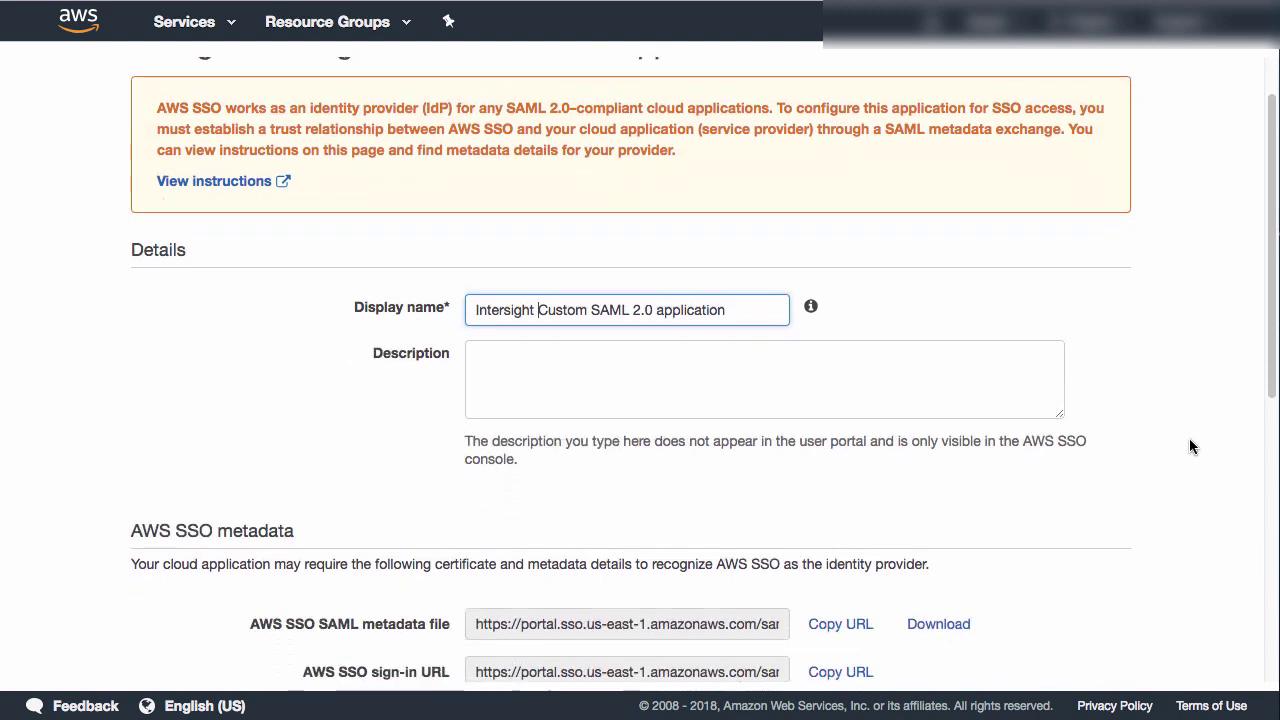
pyautogui.scroll(-3, 1190, 446)
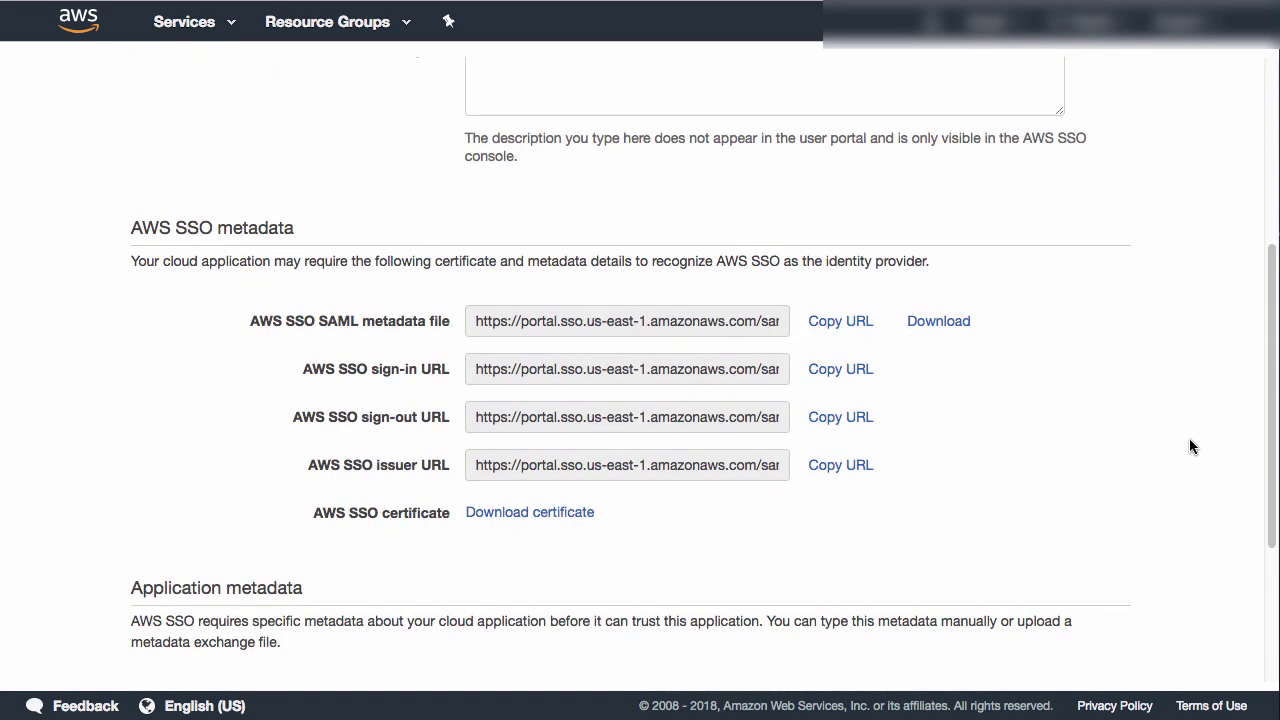
pyautogui.click(940, 323)
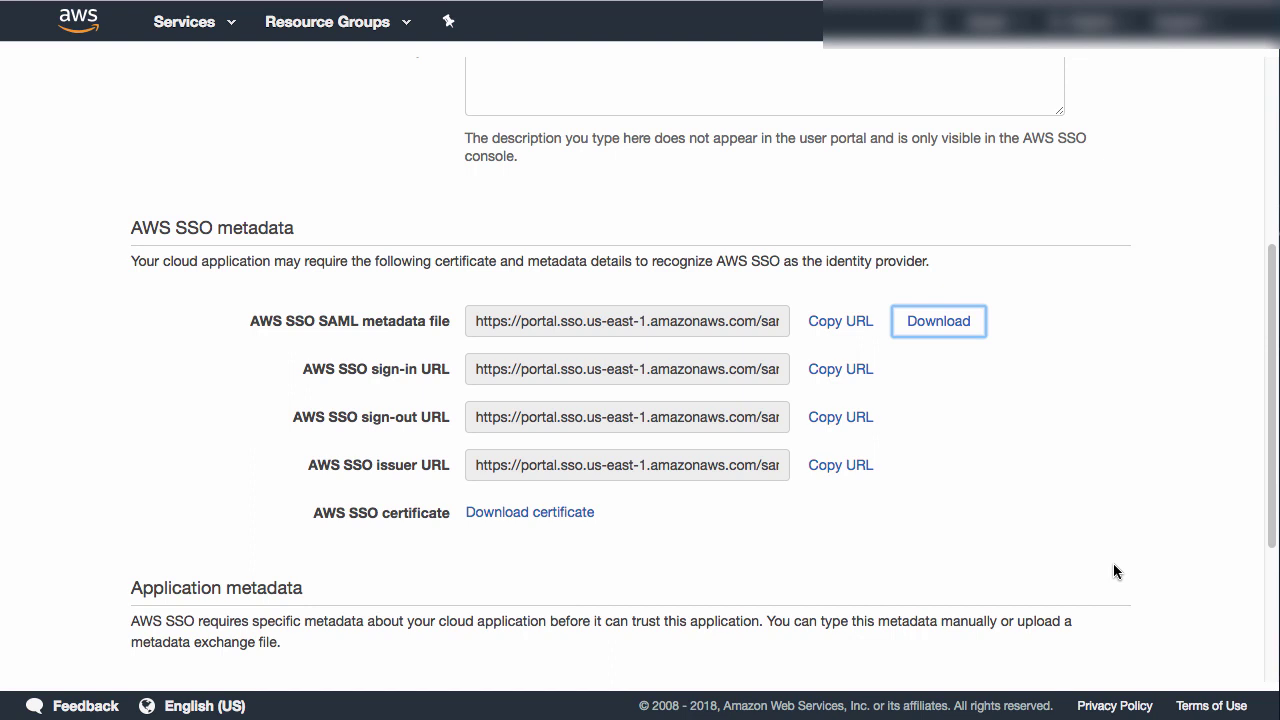
pyautogui.scroll(-6, 1116, 571)
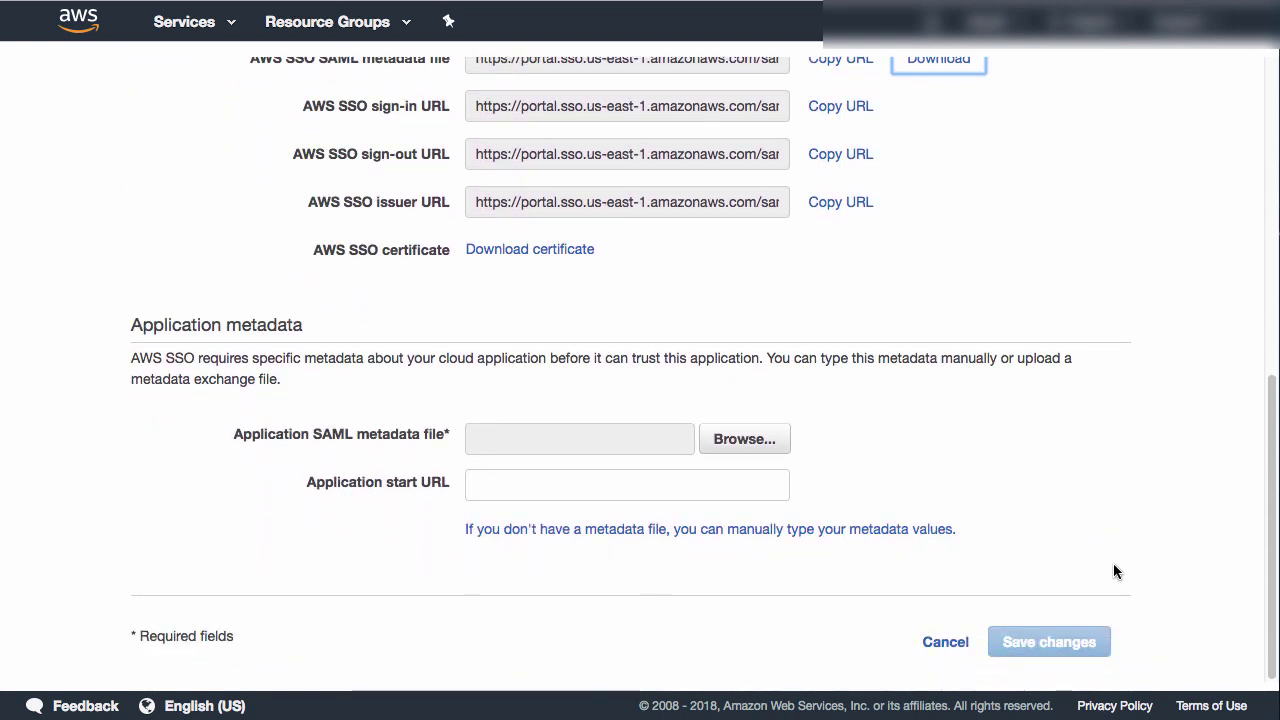
# - Upload metadata.xml as application metadata, save, and view the connected directory's details
pyautogui.click(743, 441)
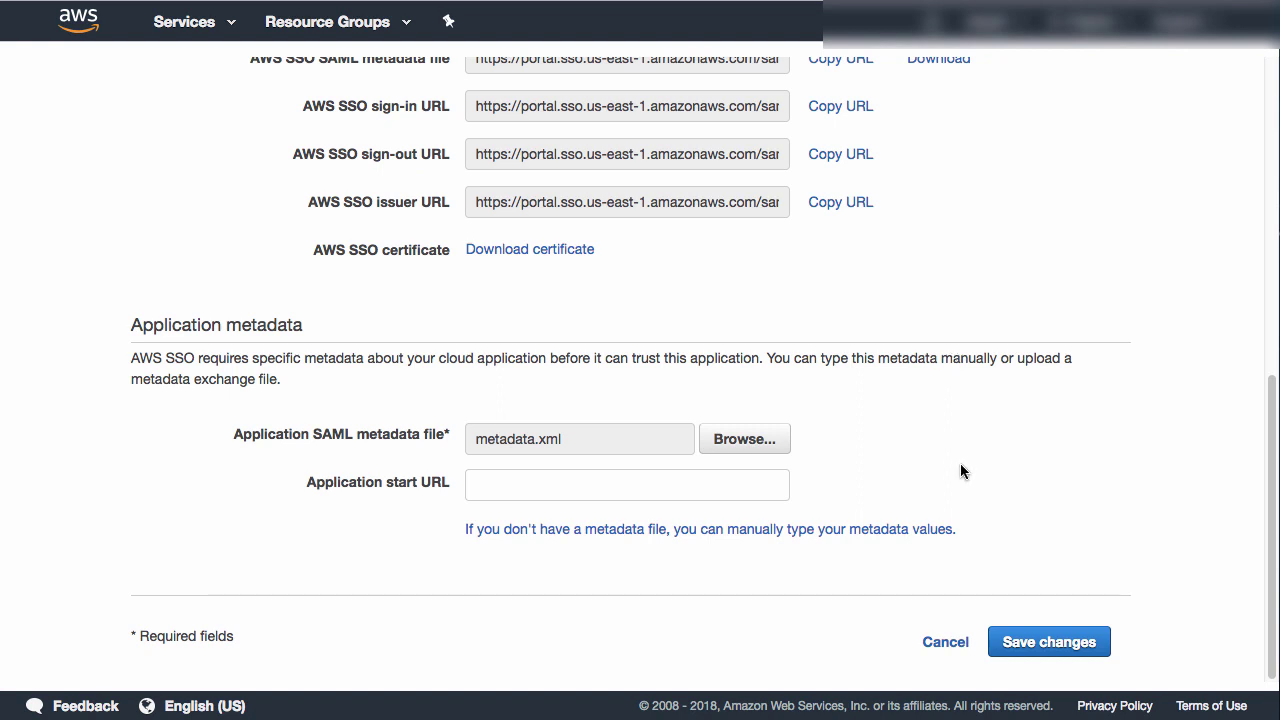
pyautogui.click(1054, 641)
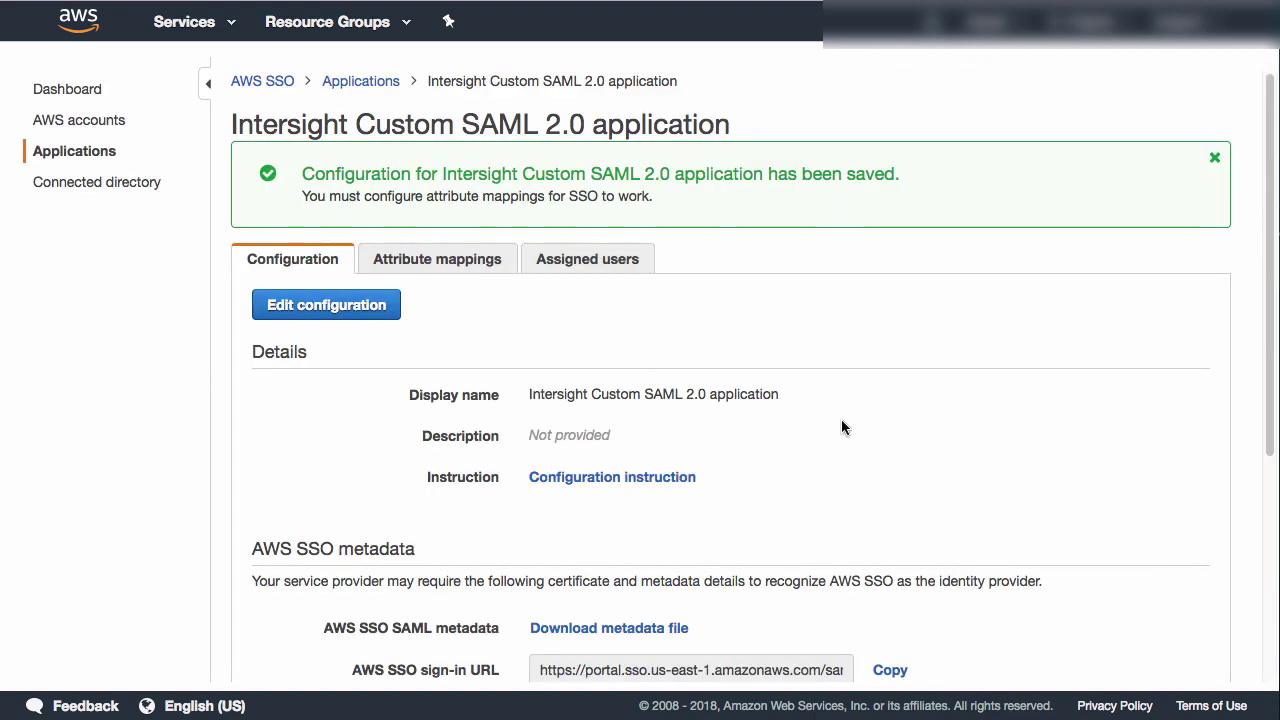
pyautogui.scroll(-3, 1012, 465)
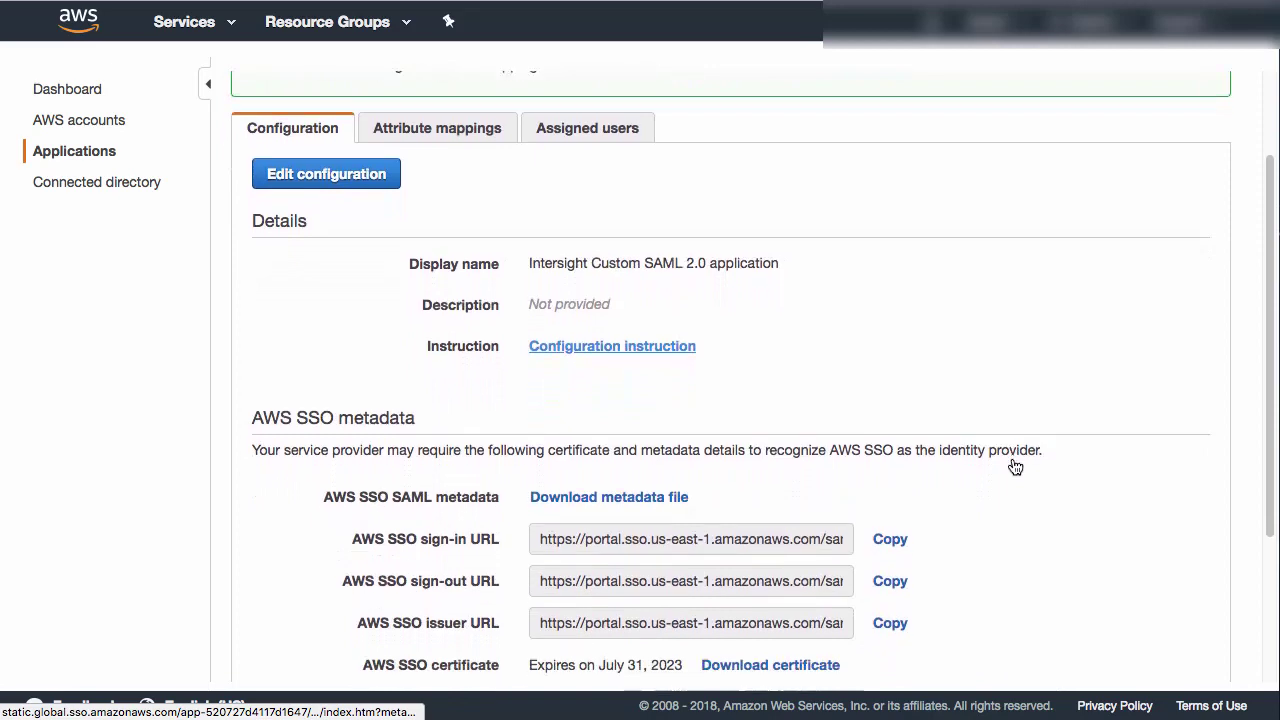
pyautogui.scroll(-5, 1014, 466)
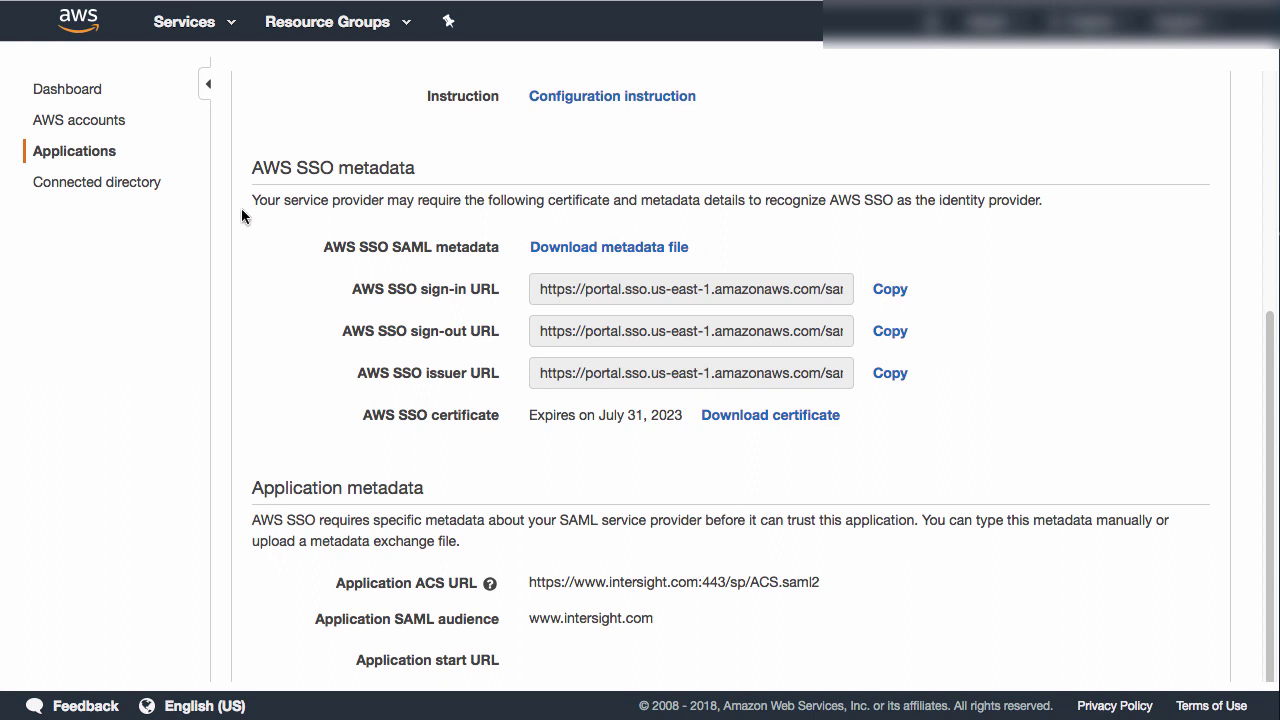
pyautogui.click(83, 189)
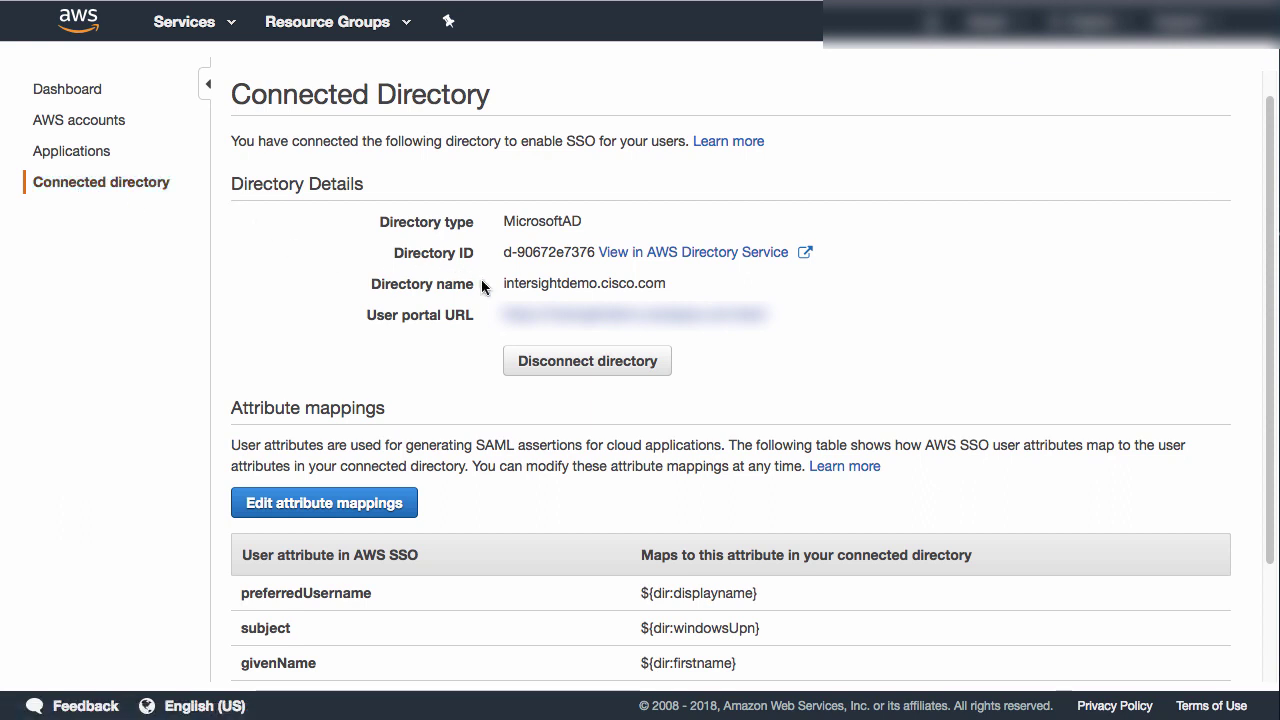
# - Copy the directory name, then assign user 'readonly' to the Intersight Custom SAML 2.0 application
pyautogui.moveTo(503, 283); pyautogui.dragTo(661, 283)
pyautogui.hotkey('ctrl', 'c')
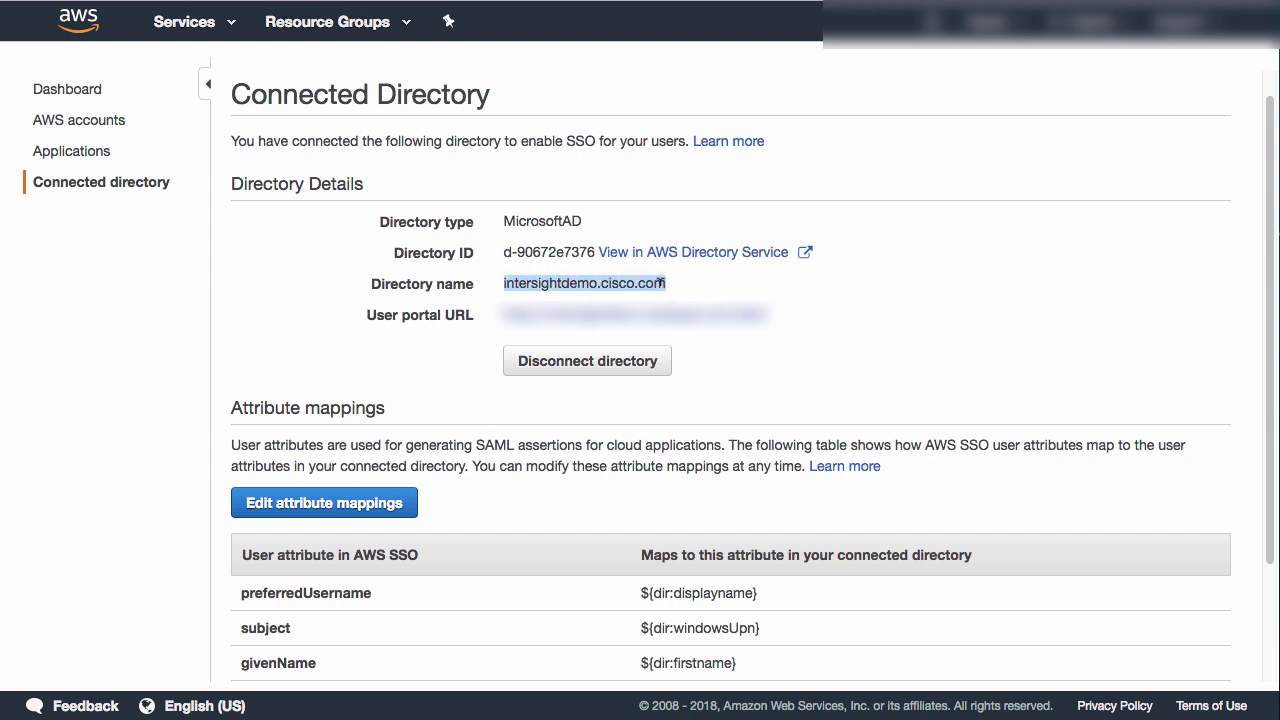
pyautogui.click(75, 155)
pyautogui.click(458, 250)
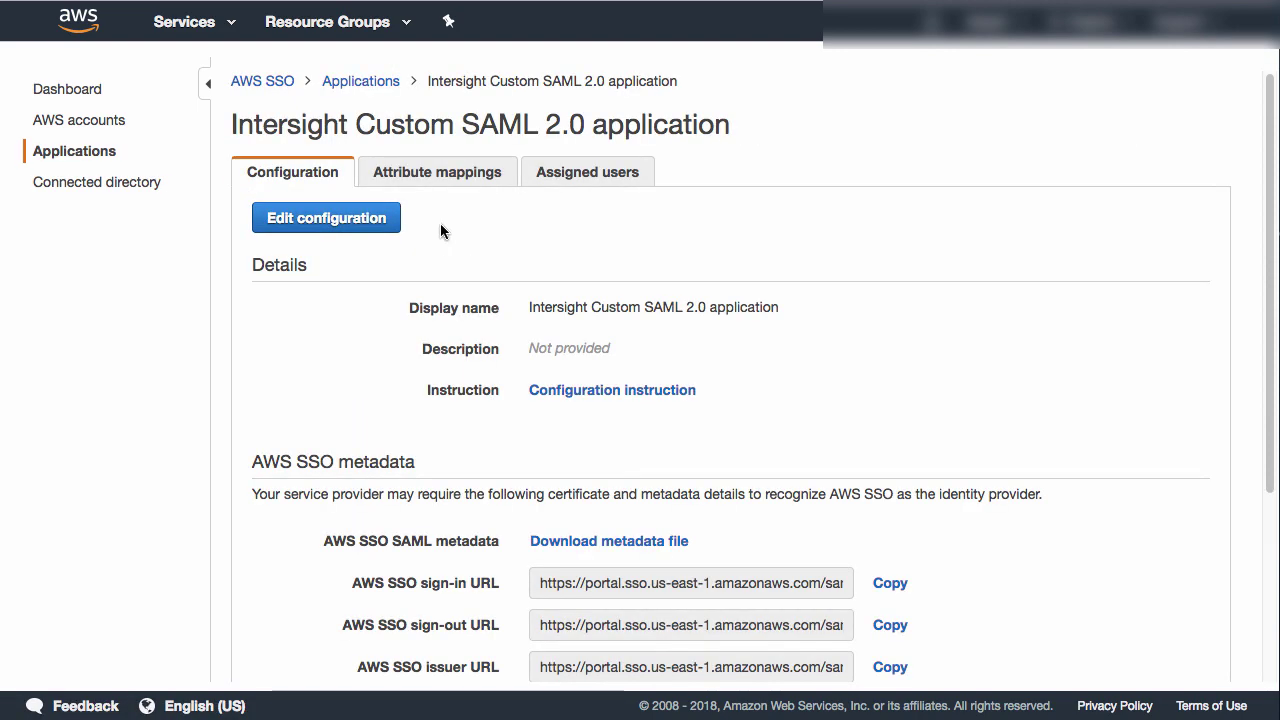
pyautogui.click(605, 175)
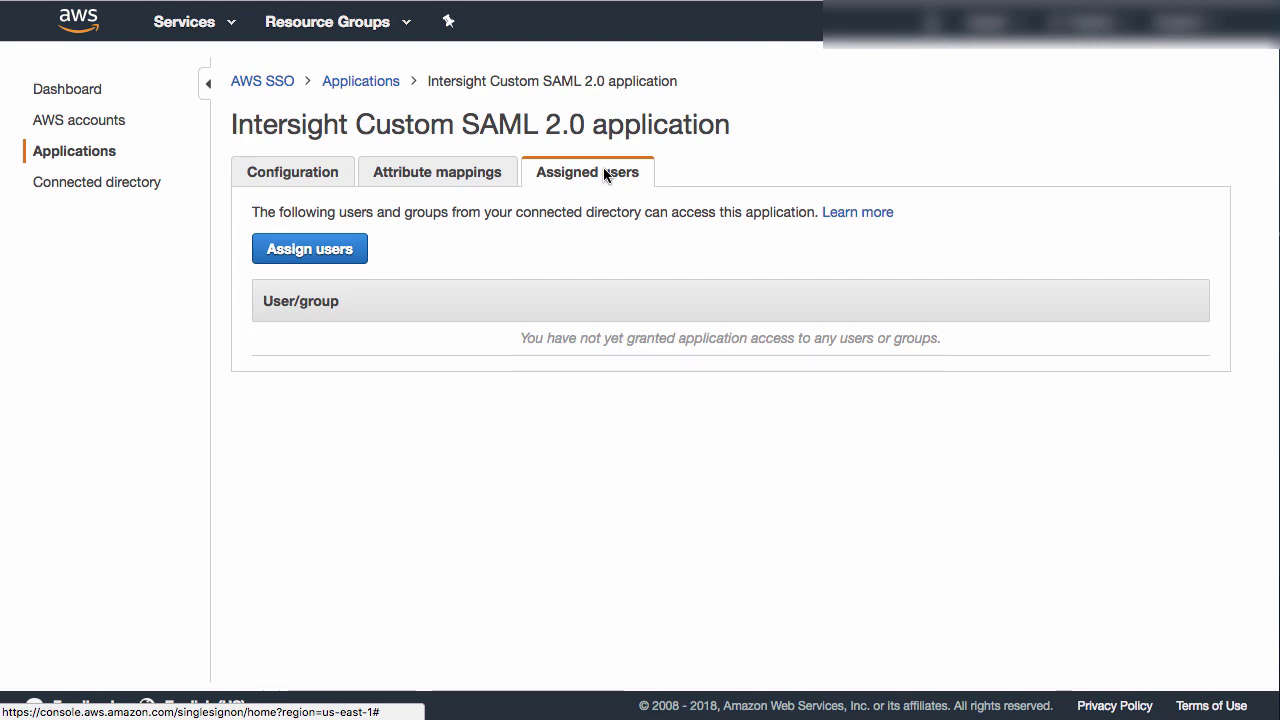
pyautogui.click(309, 249)
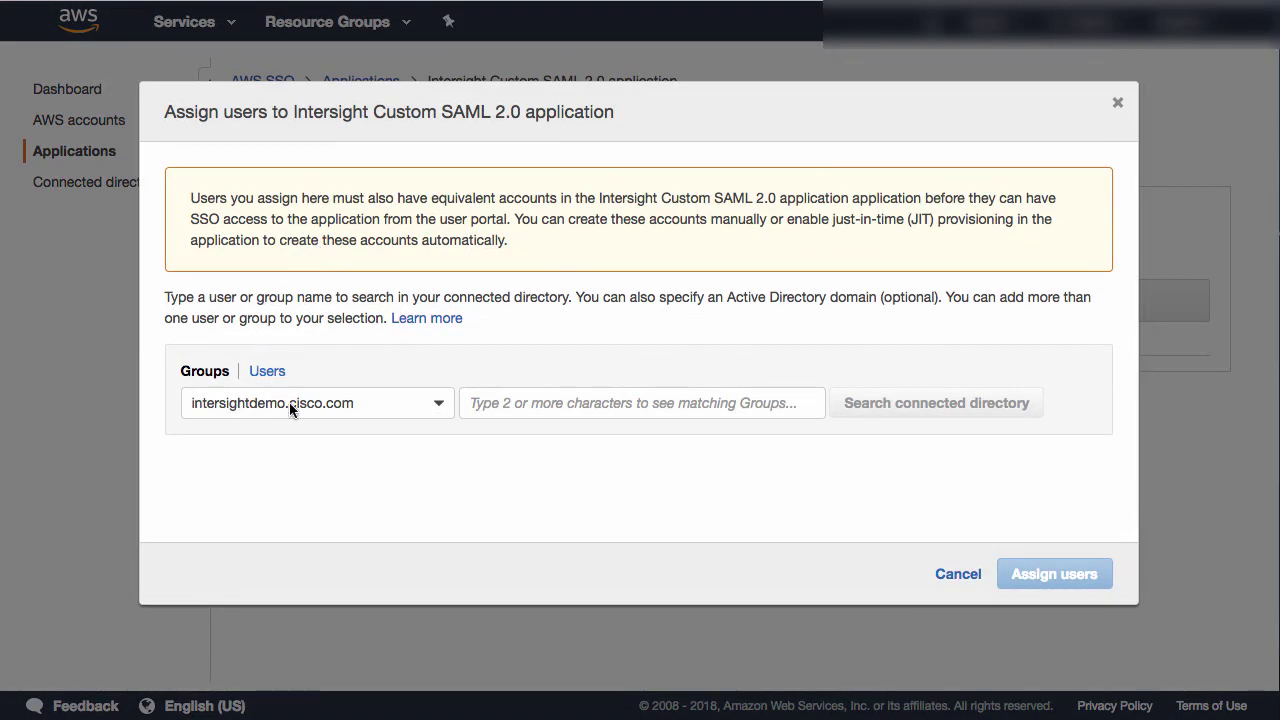
pyautogui.click(268, 371)
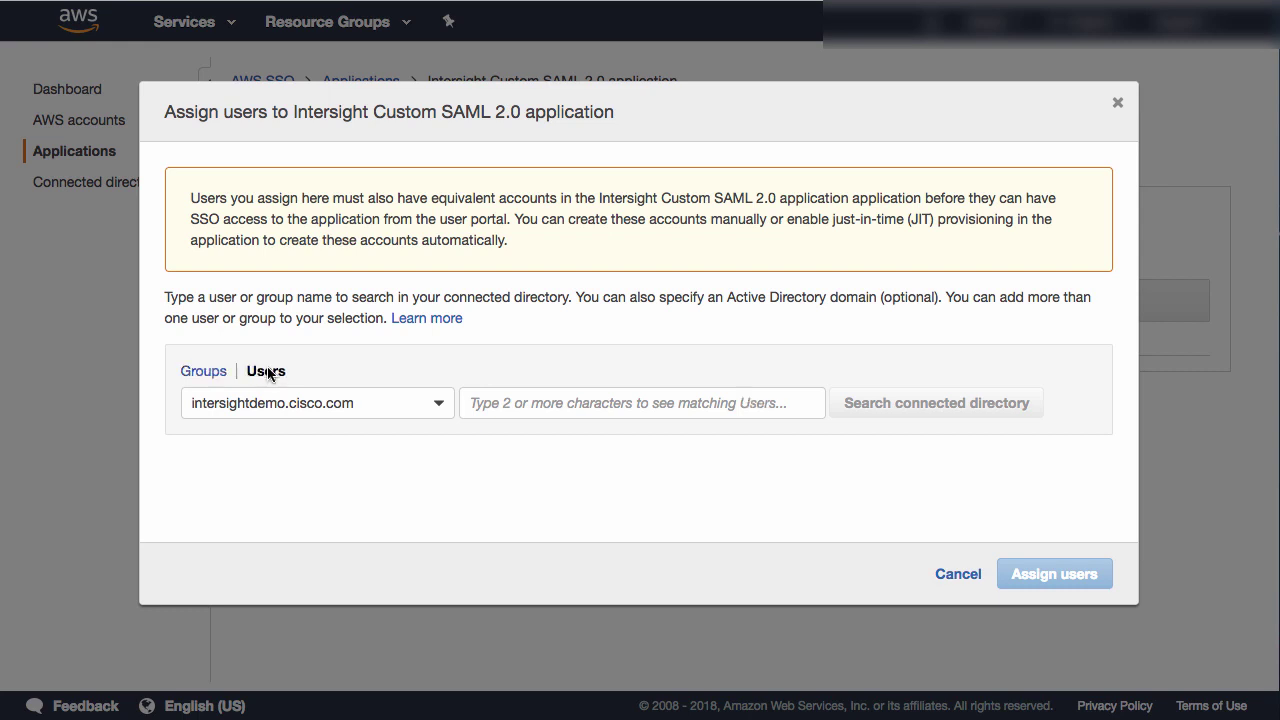
pyautogui.click(538, 389)
pyautogui.write('read')
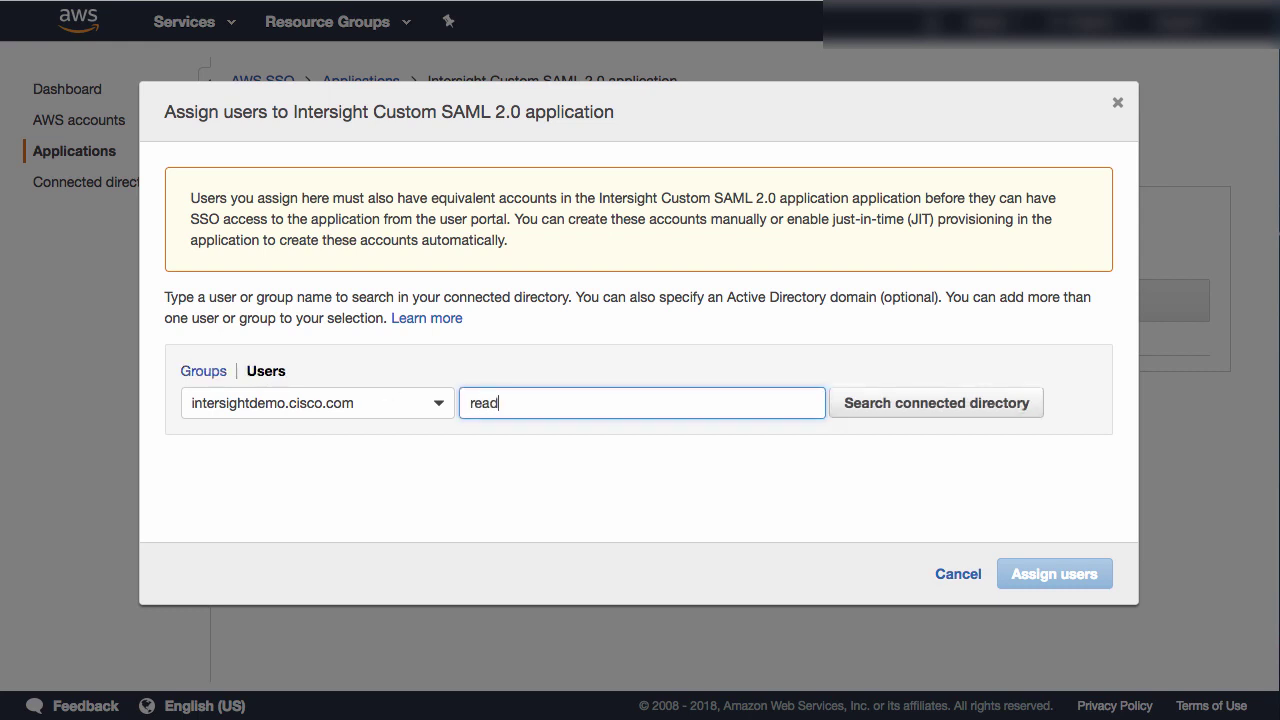
pyautogui.write('only')
pyautogui.click(929, 412)
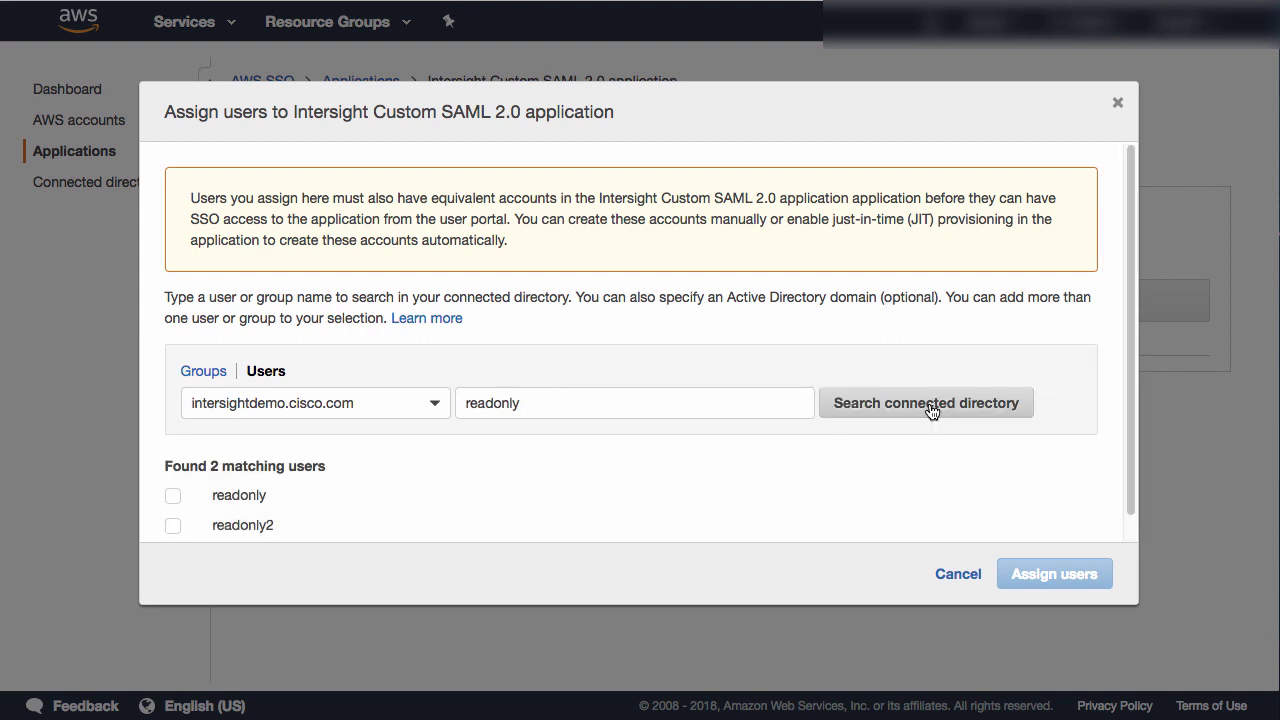
pyautogui.click(173, 497)
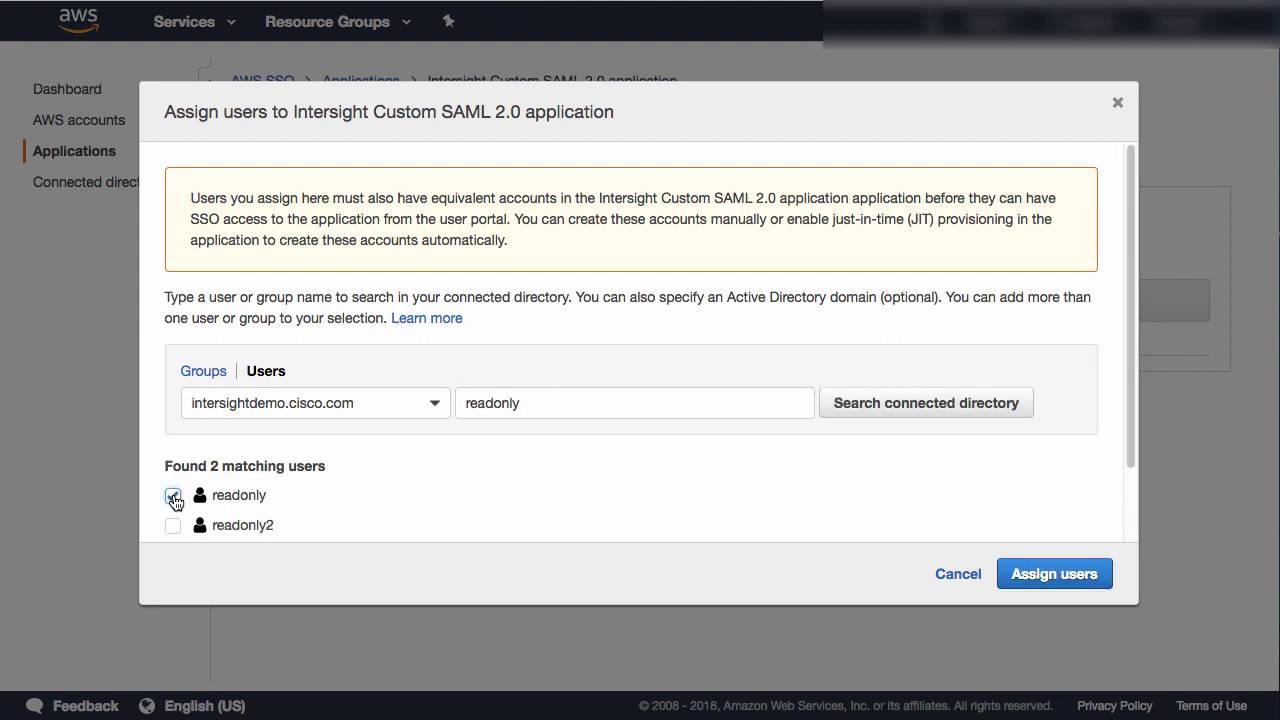
pyautogui.click(1064, 576)
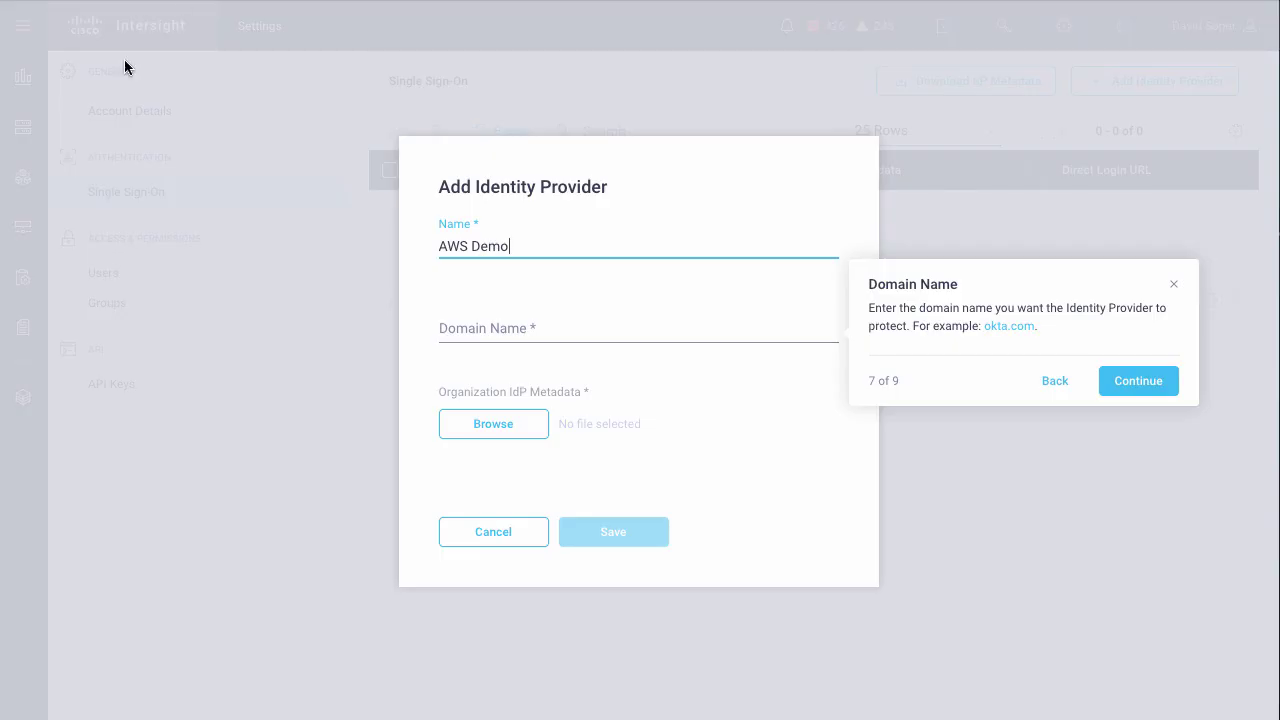
# - Save AWS Demo with domain intersightdemo.cisco.com and the AWS SSO metadata file attached
pyautogui.click(585, 328)
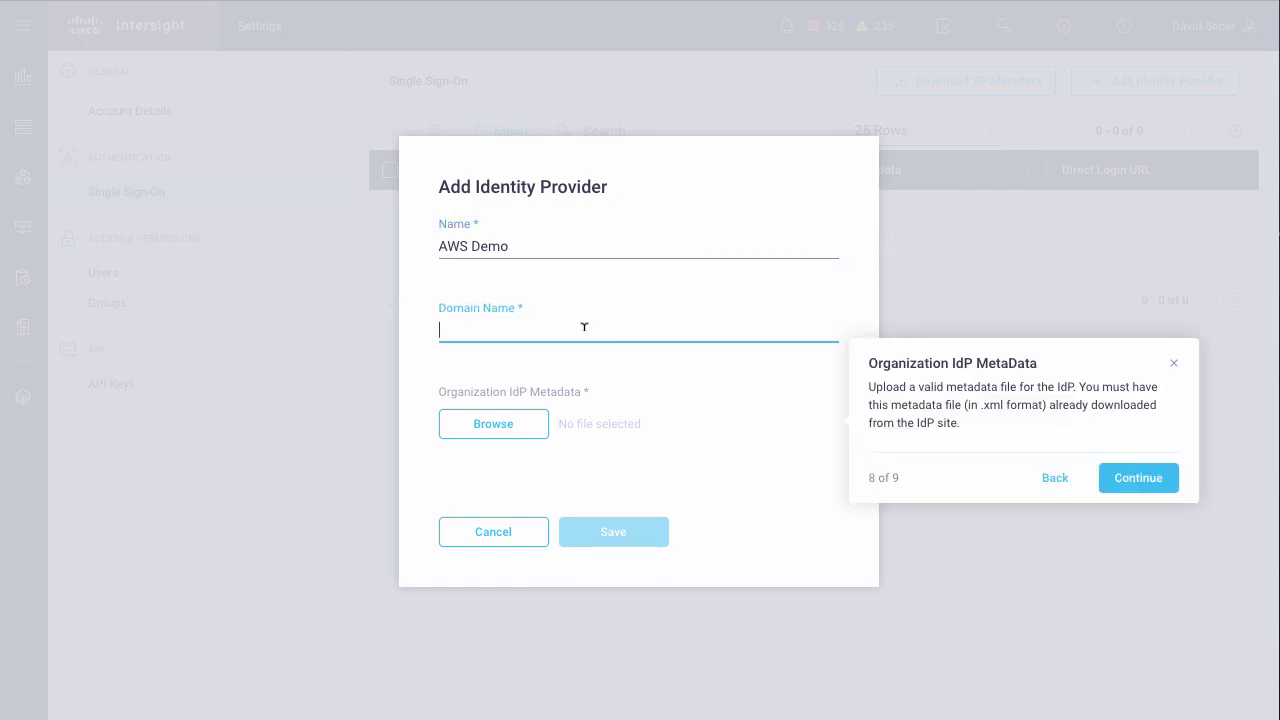
pyautogui.hotkey('ctrl', 'v')
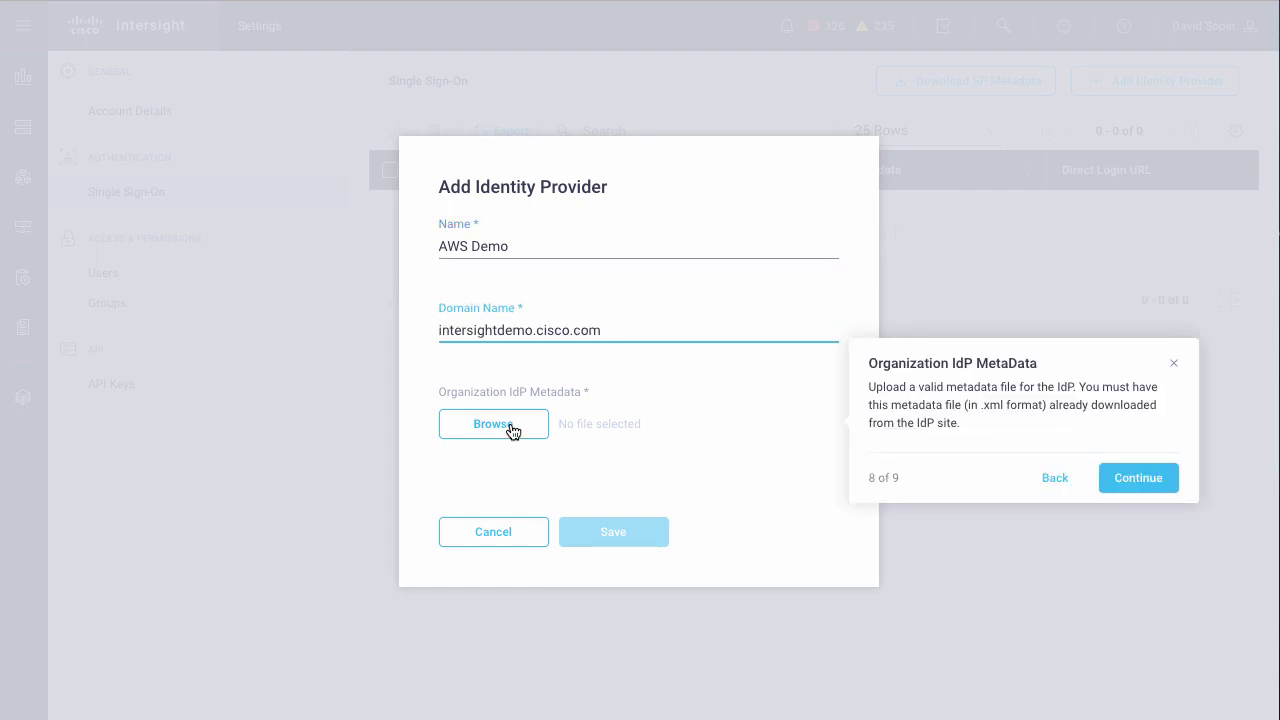
pyautogui.click(512, 430)
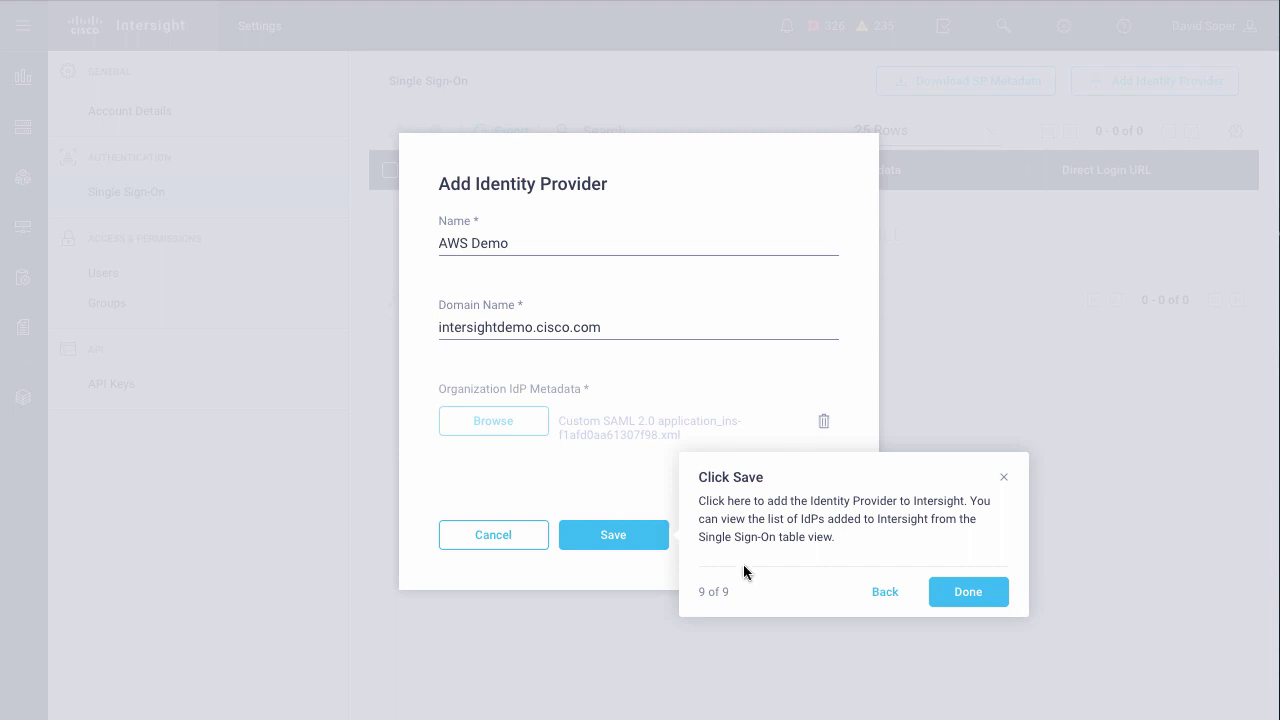
pyautogui.click(612, 536)
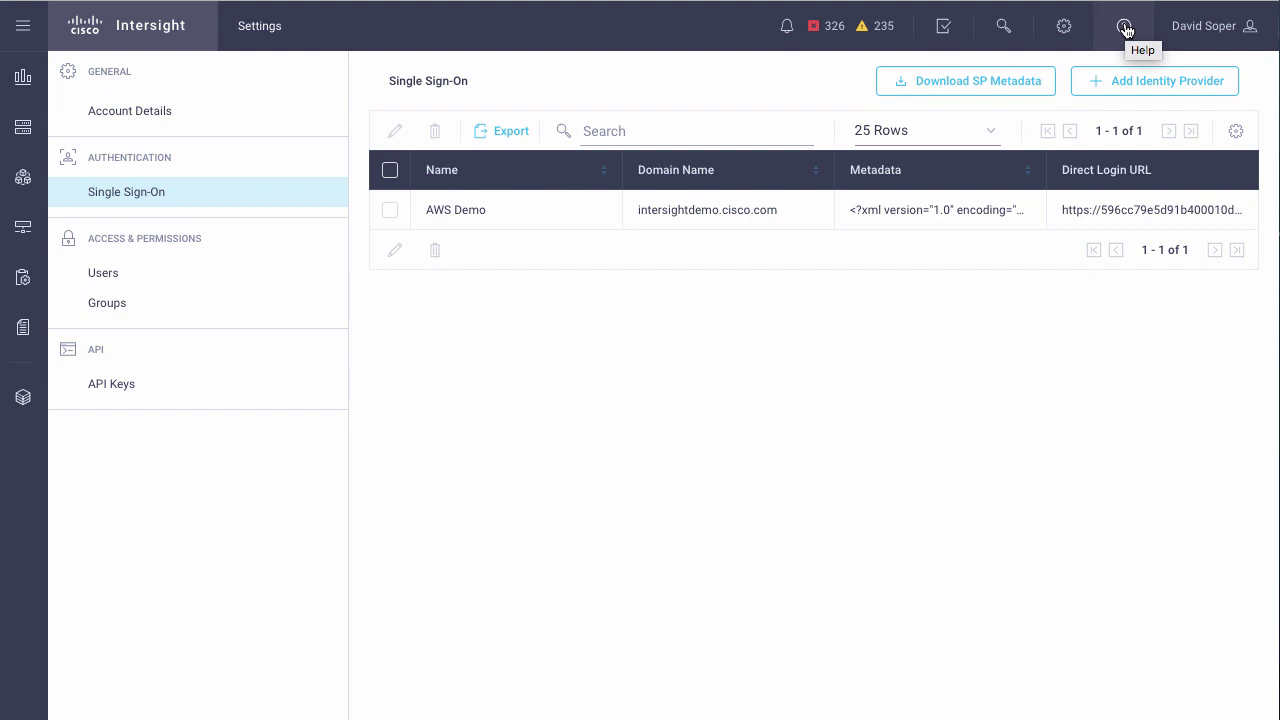
# - Start the Add a User tour and open Add User under Settings > Users
pyautogui.click(1125, 30)
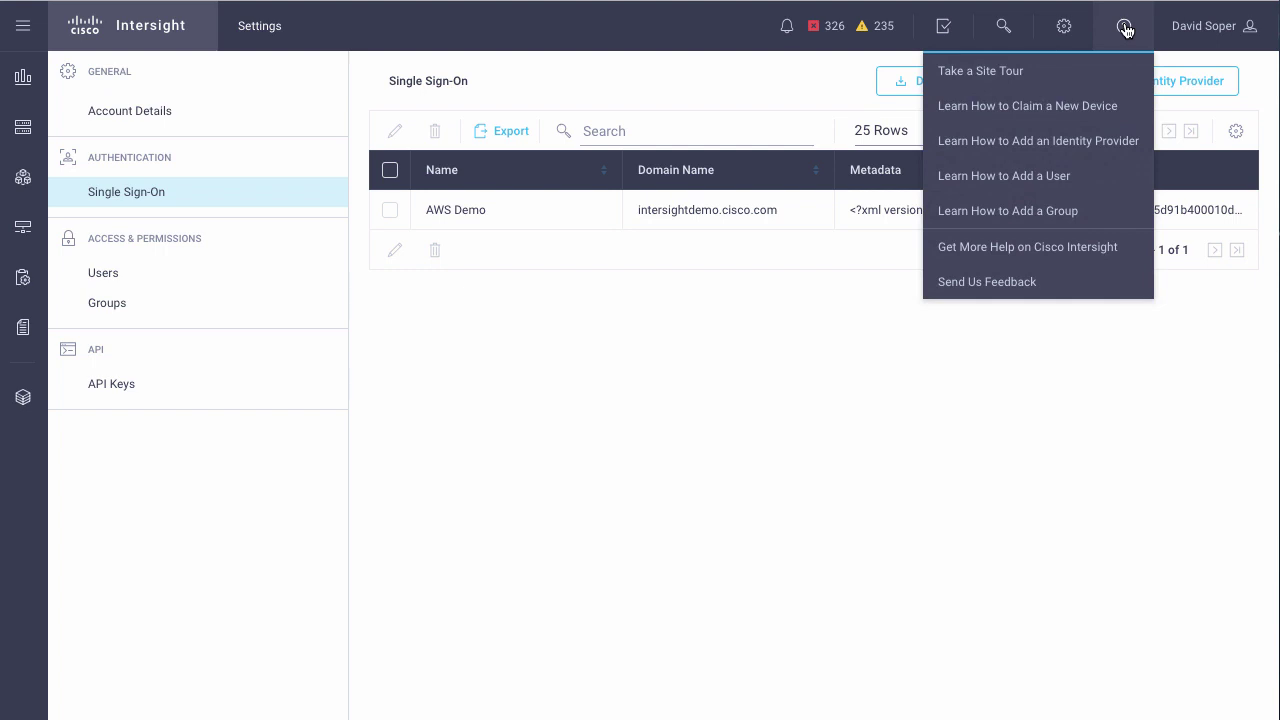
pyautogui.click(1048, 177)
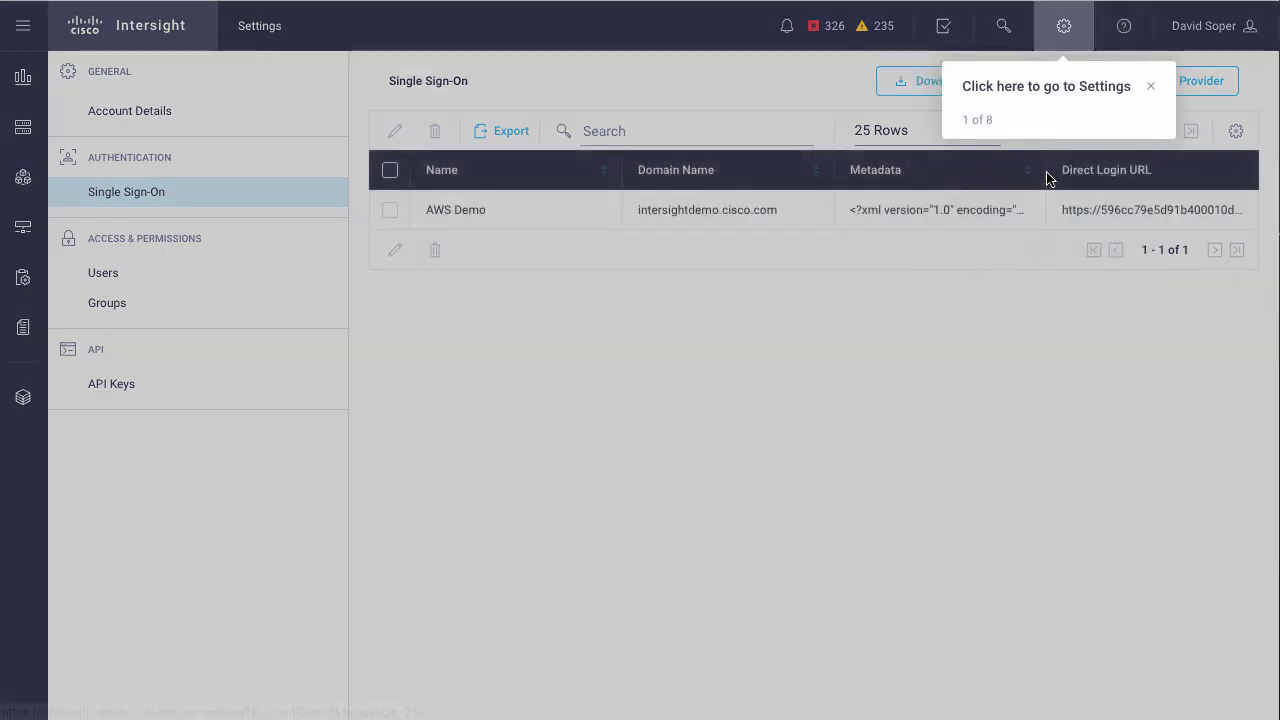
pyautogui.click(1065, 32)
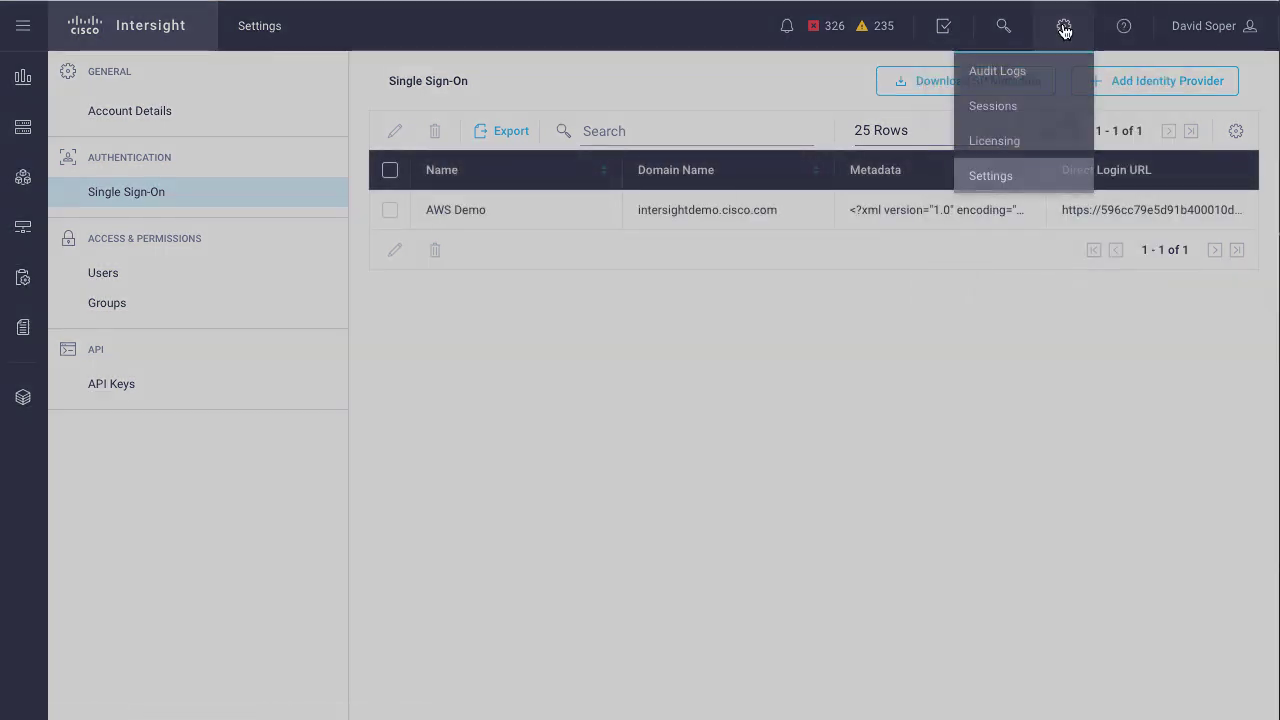
pyautogui.click(990, 177)
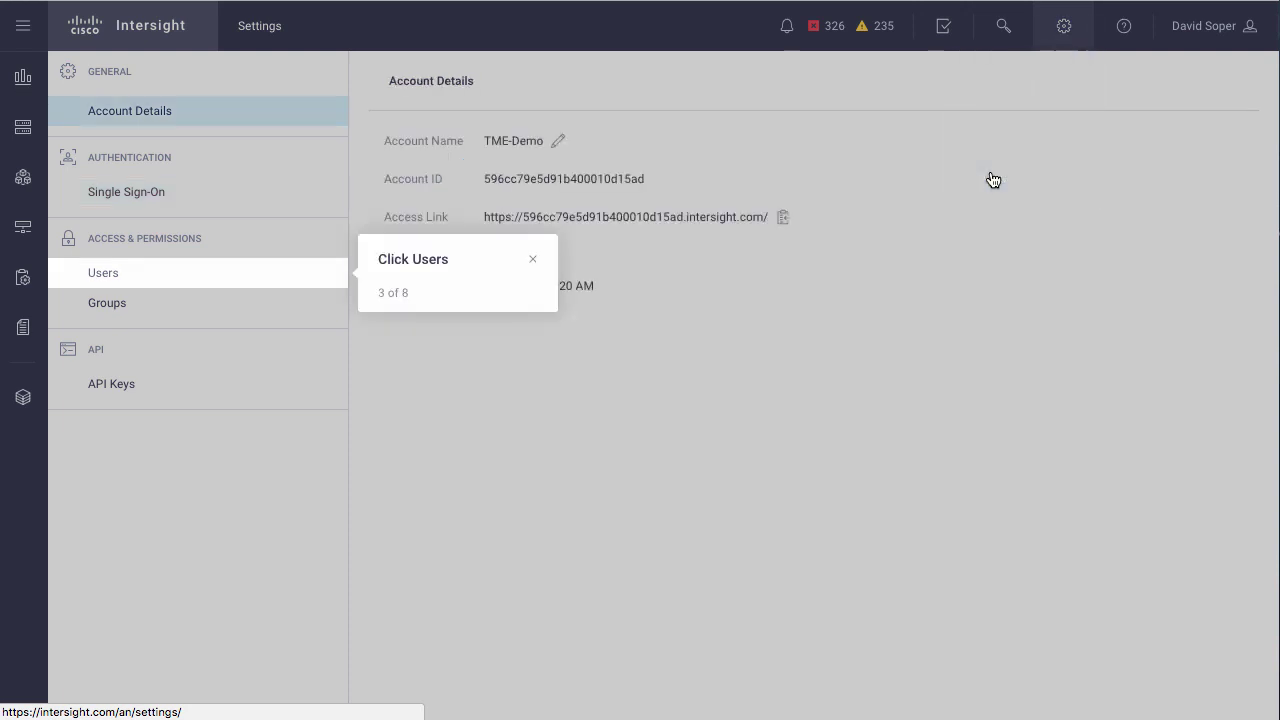
pyautogui.click(112, 275)
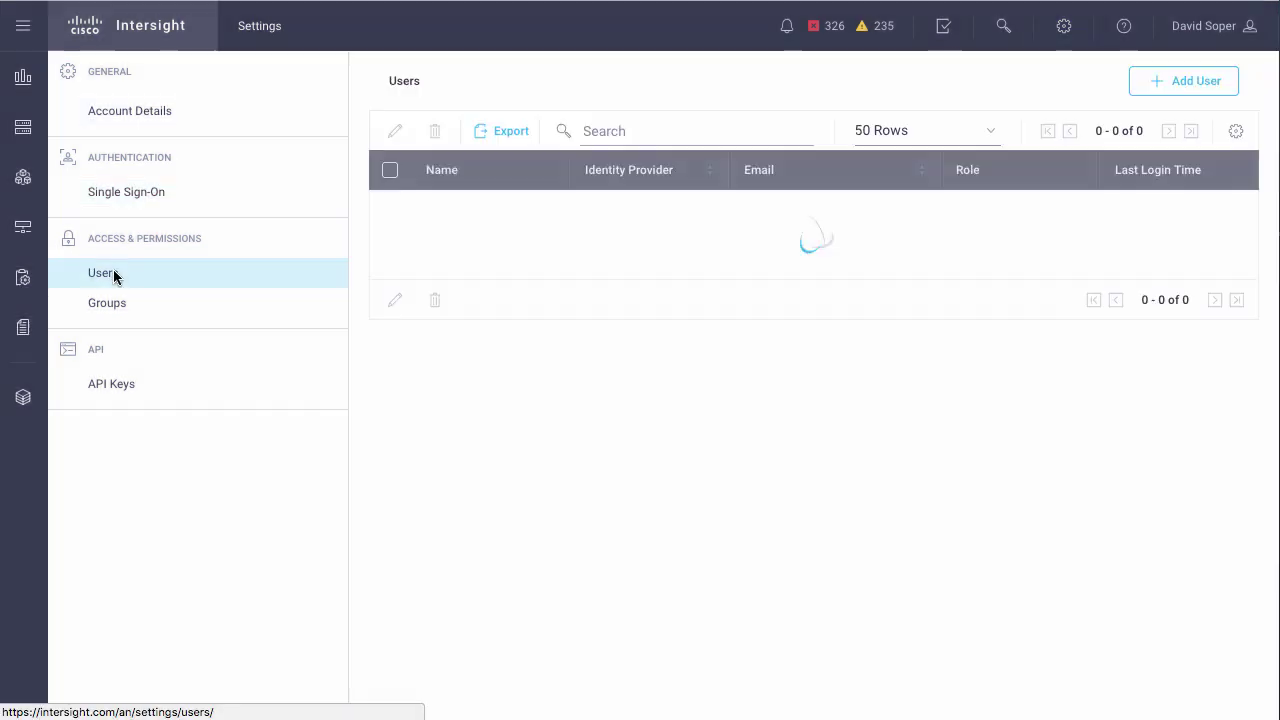
pyautogui.click(1186, 82)
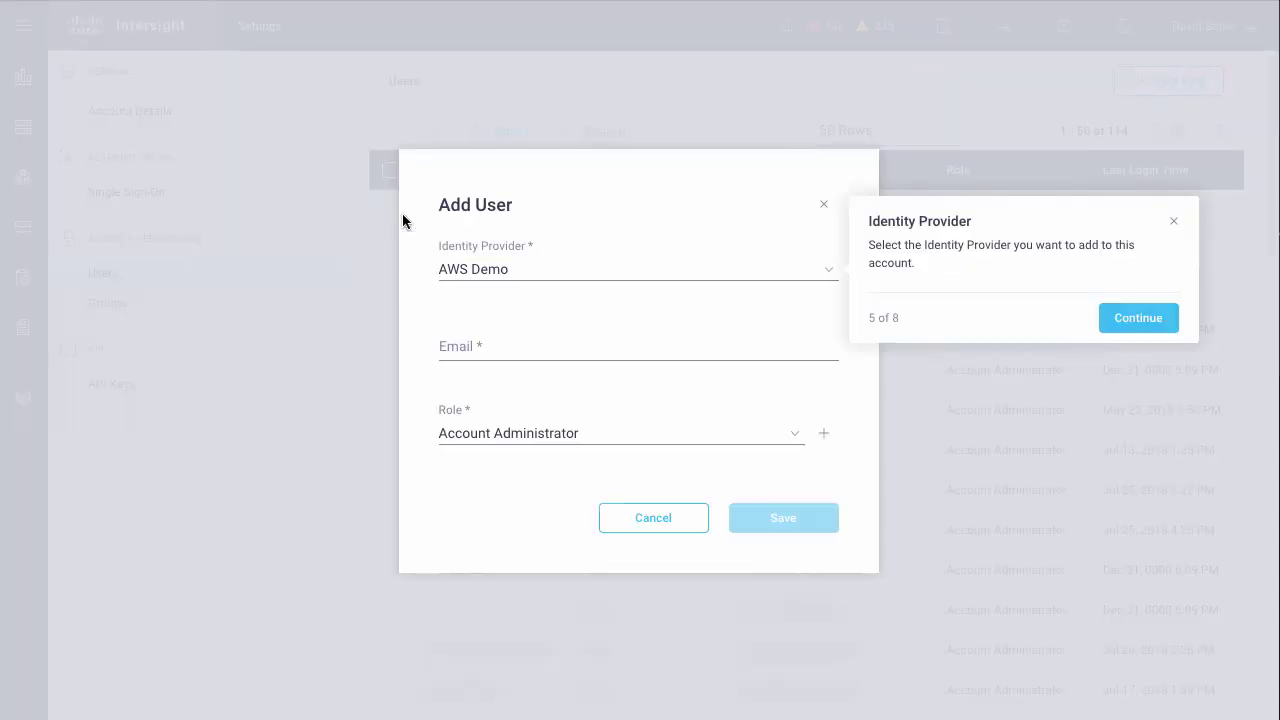
# - Add the readonly directory user's e-mail via AWS Demo with the Read-Only role
pyautogui.click(822, 274)
pyautogui.click(822, 274)
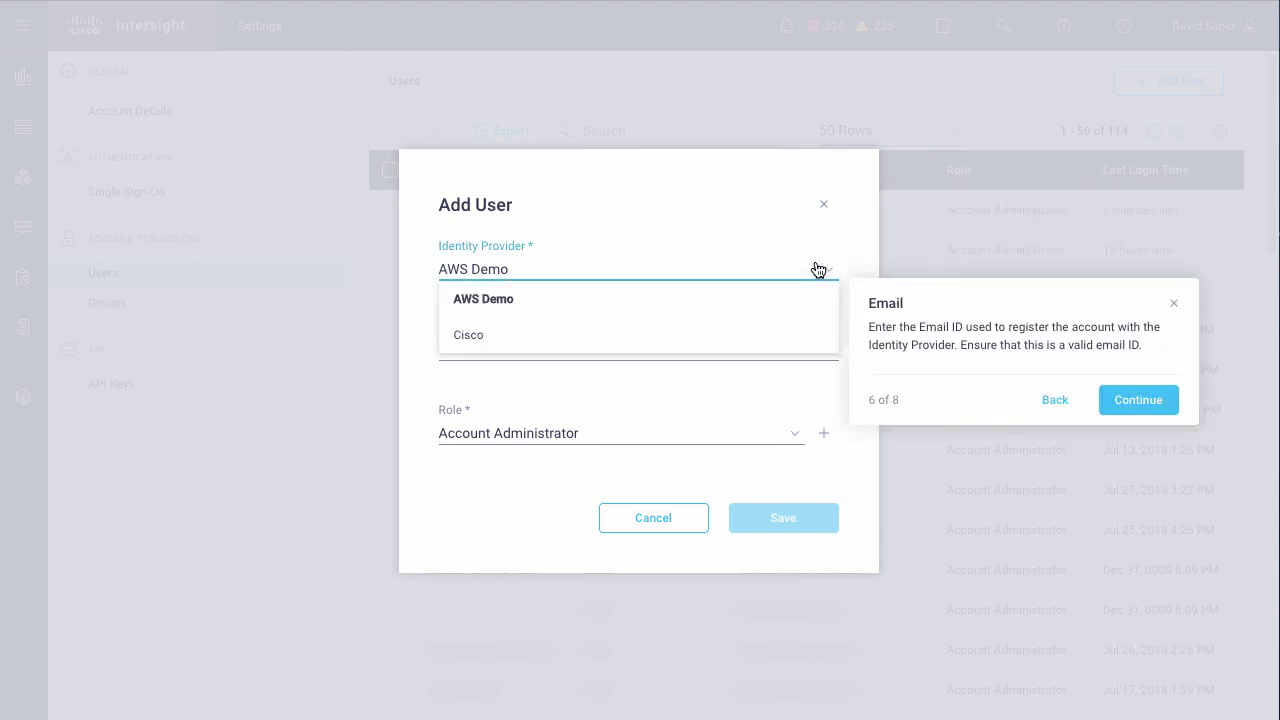
pyautogui.click(519, 300)
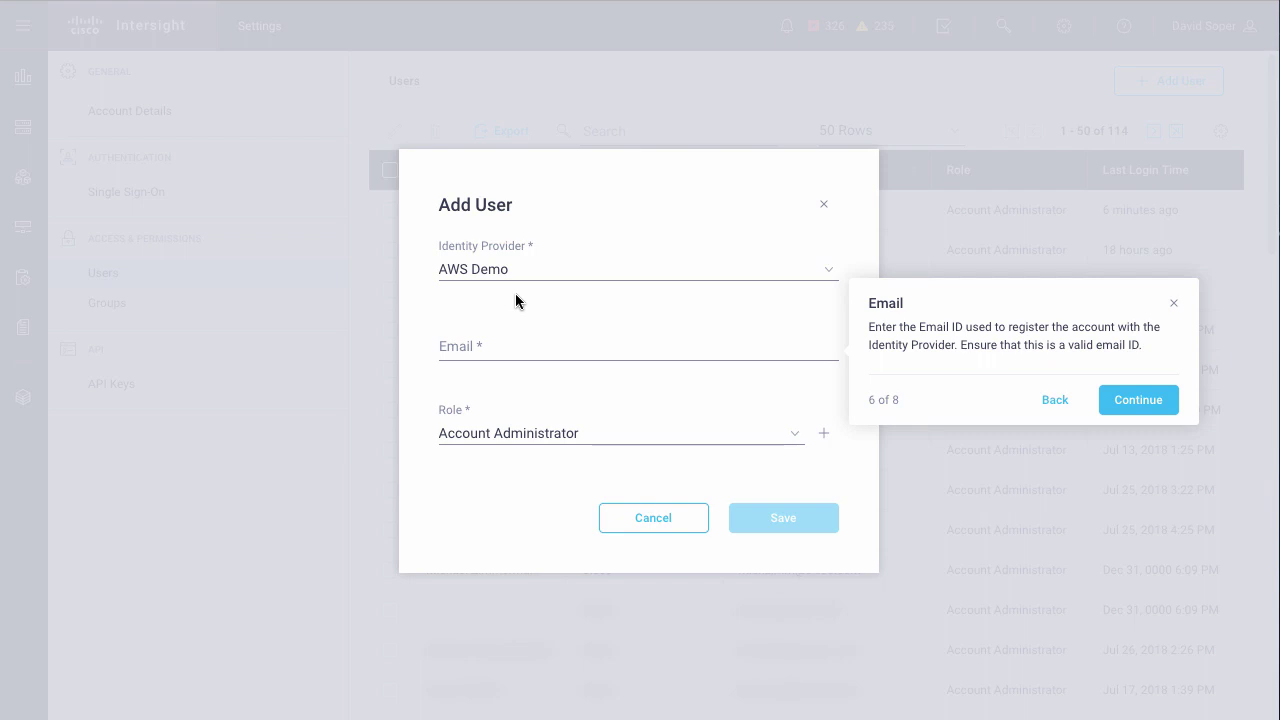
pyautogui.click(515, 342)
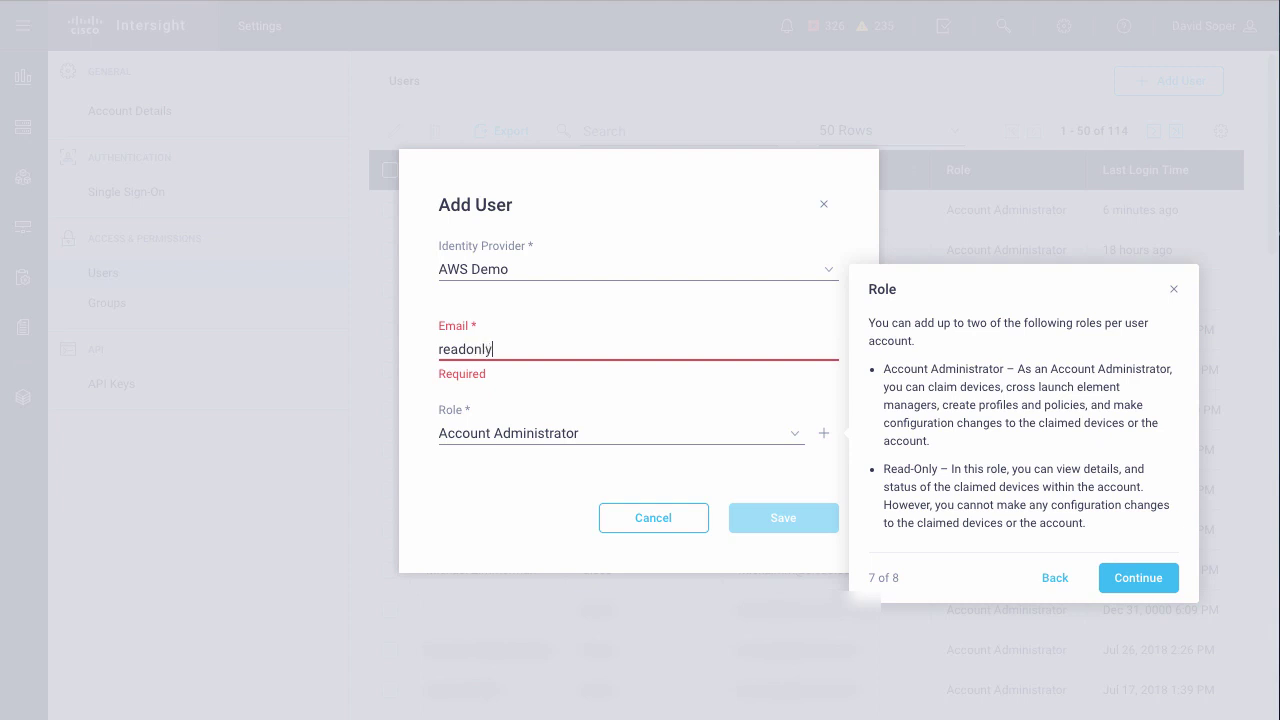
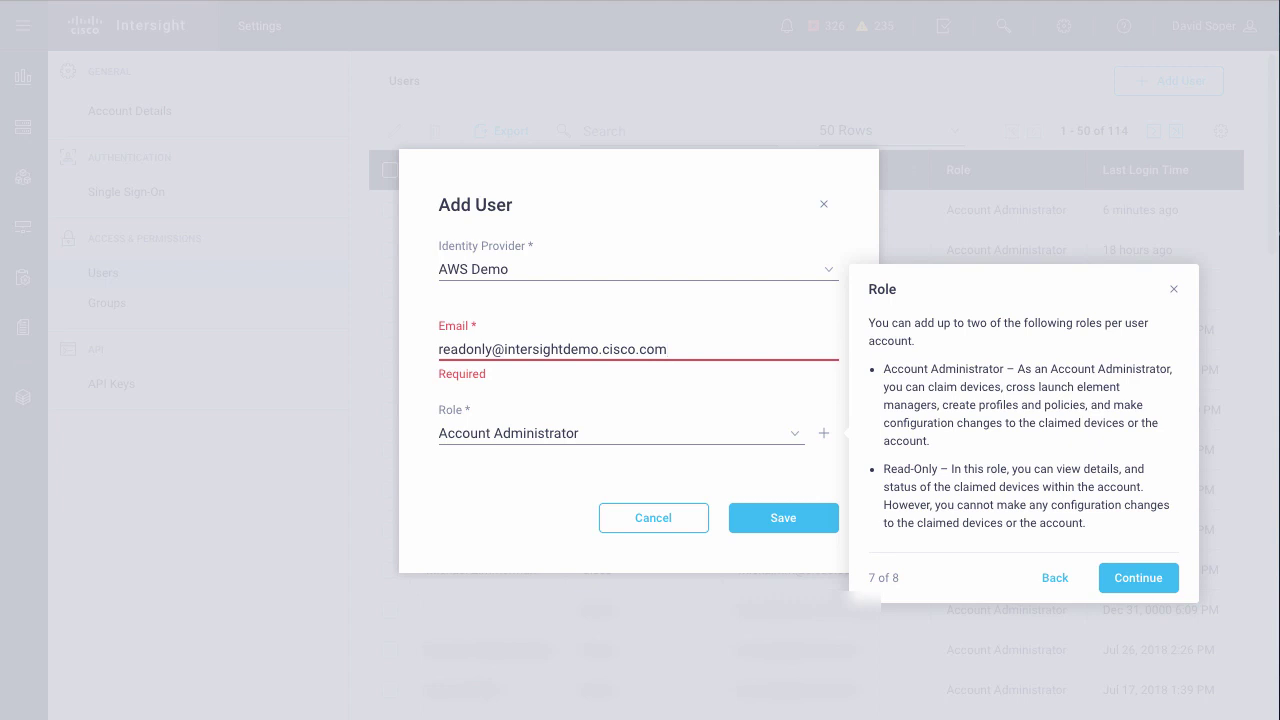
pyautogui.click(795, 434)
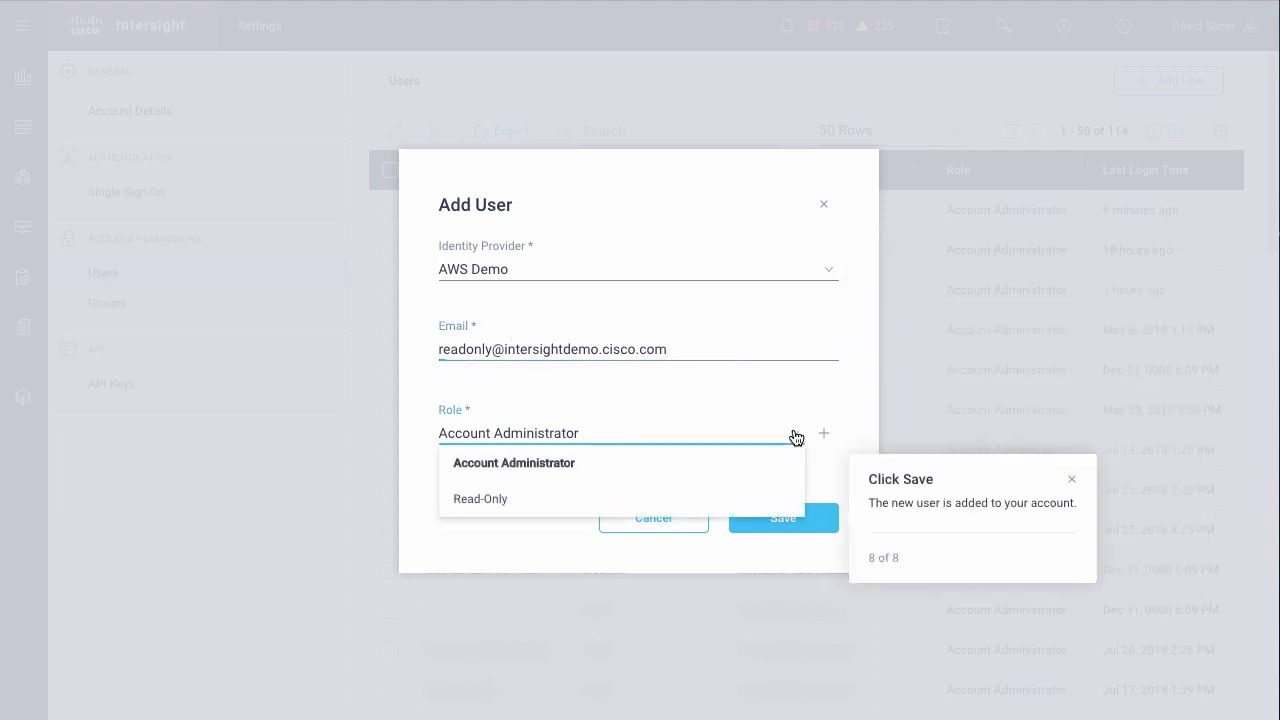
pyautogui.click(499, 500)
pyautogui.click(802, 520)
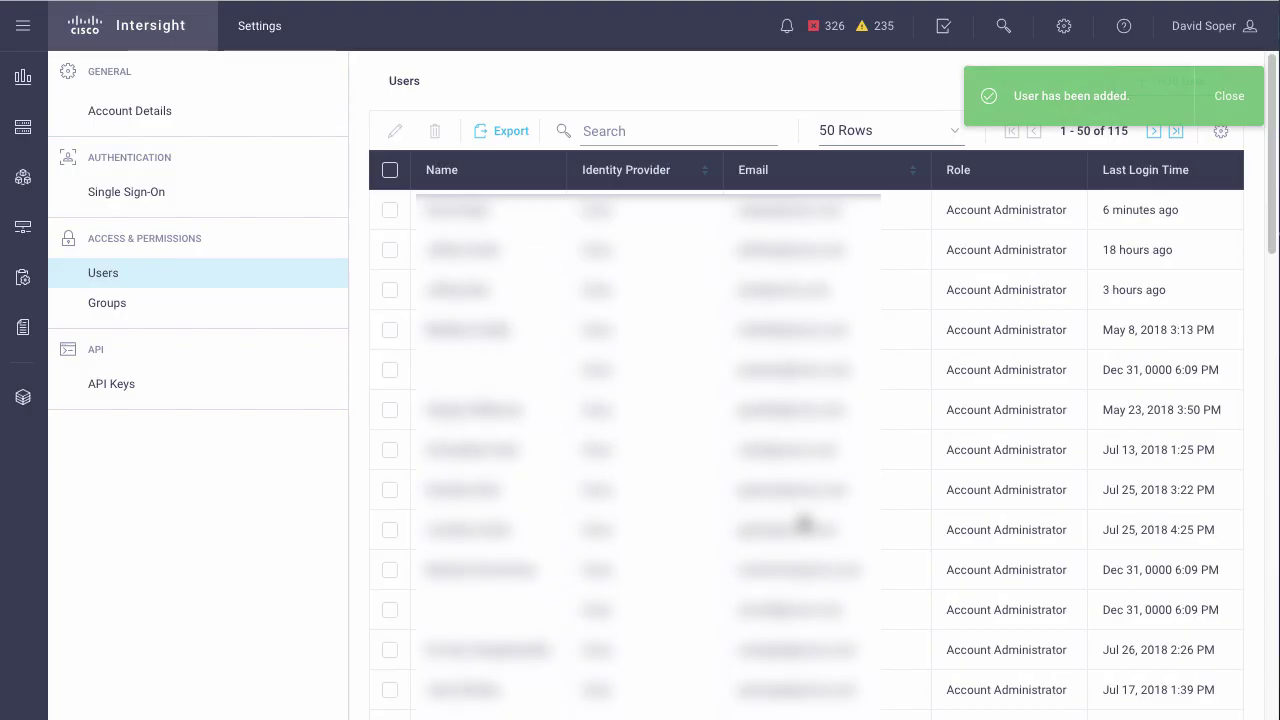
# - In the Help Center, follow What's New to the Single Sign-On docs and the Okta IdP guide
pyautogui.click(1124, 26)
pyautogui.click(1063, 249)
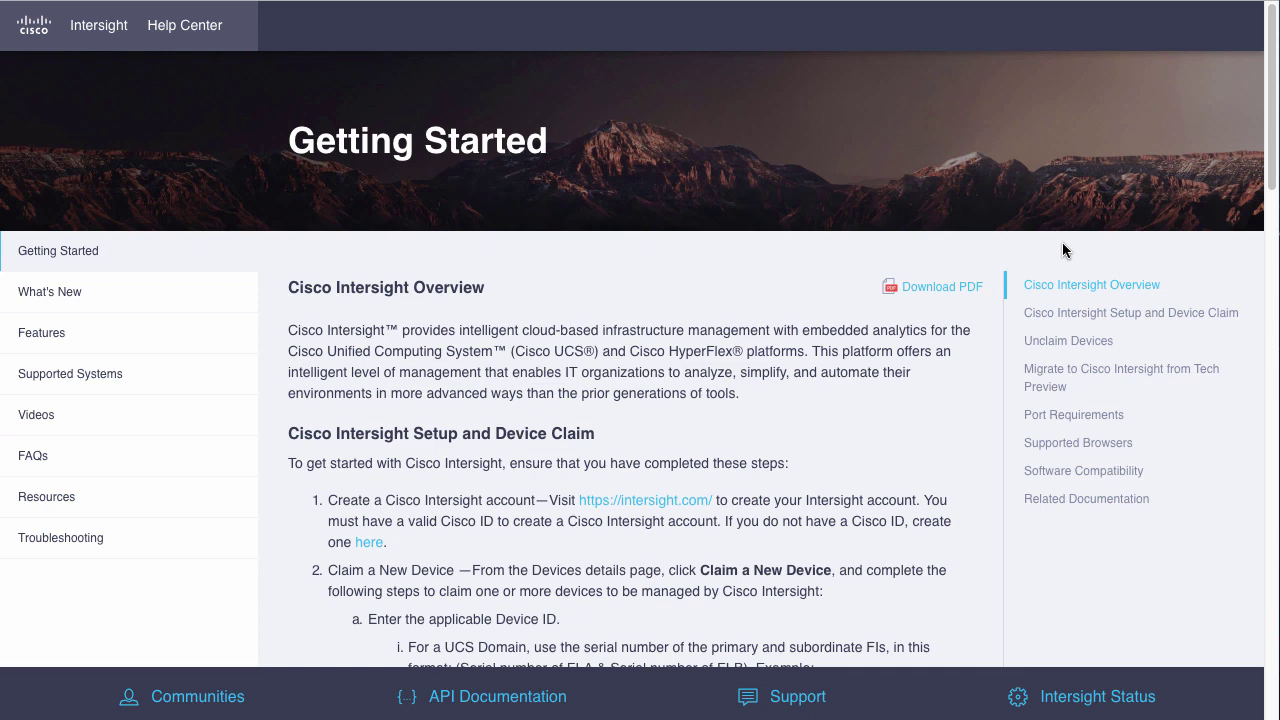
pyautogui.click(58, 292)
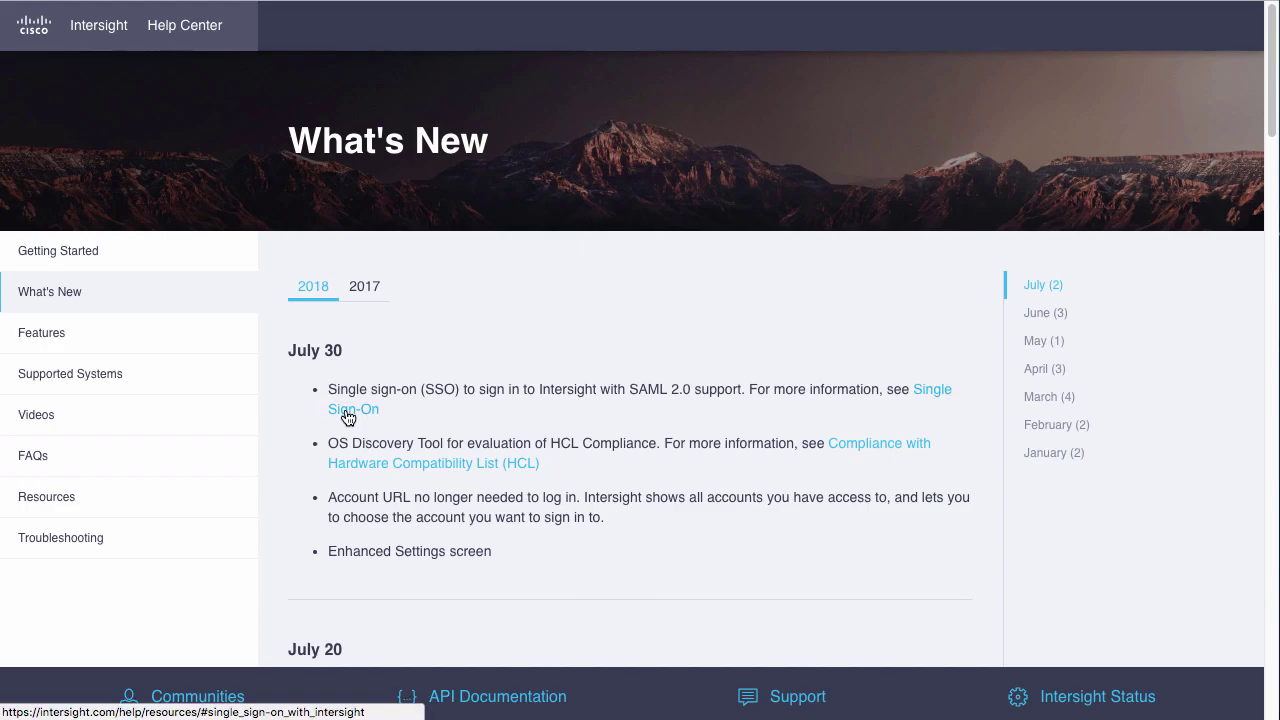
pyautogui.click(345, 412)
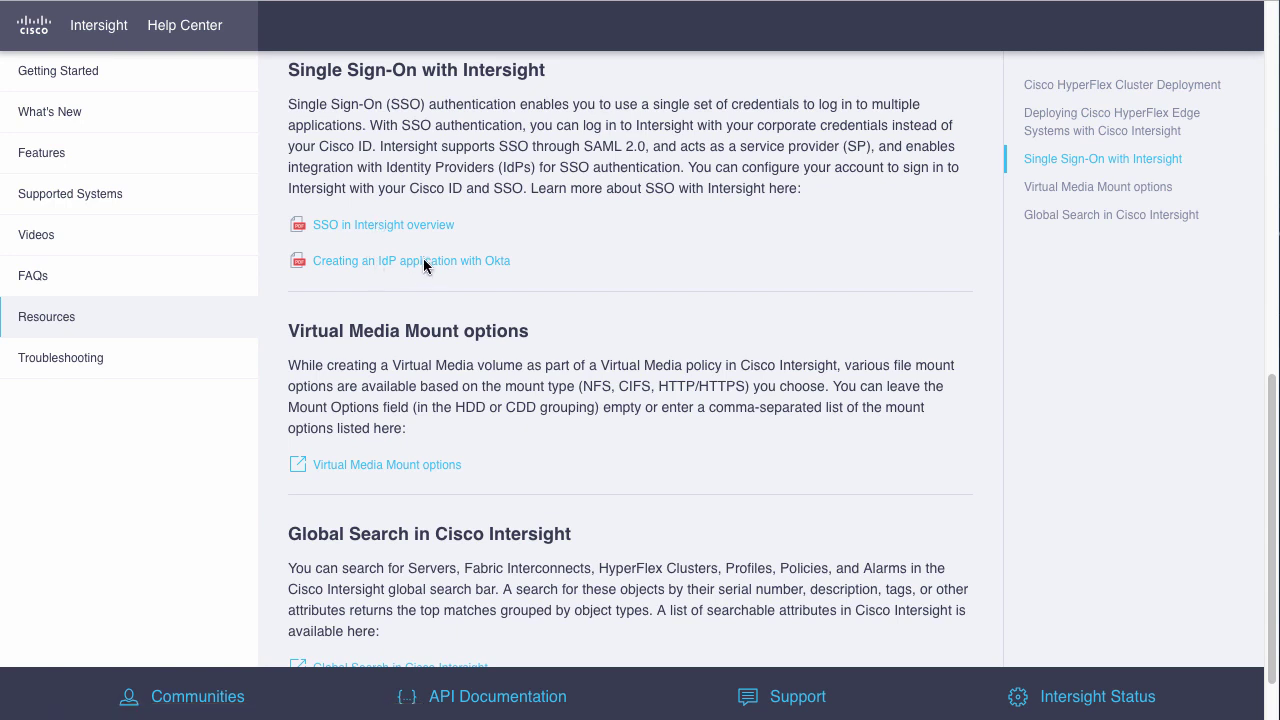
pyautogui.click(425, 260)
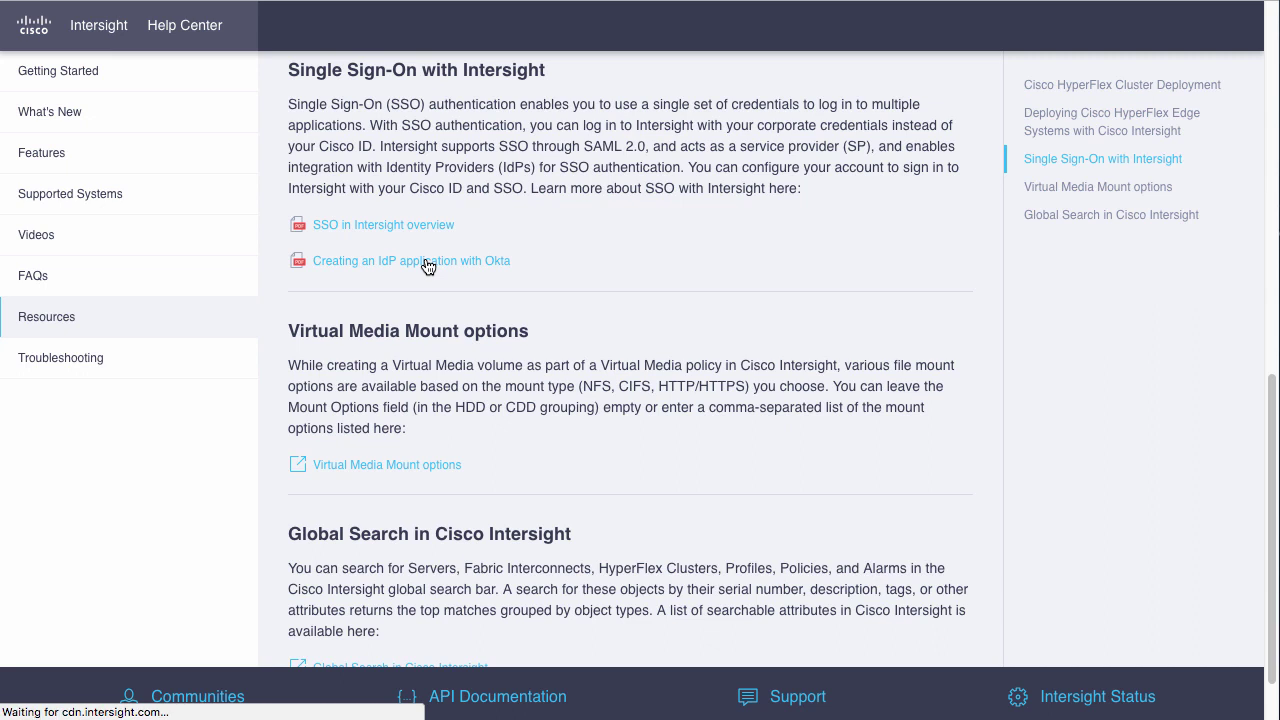
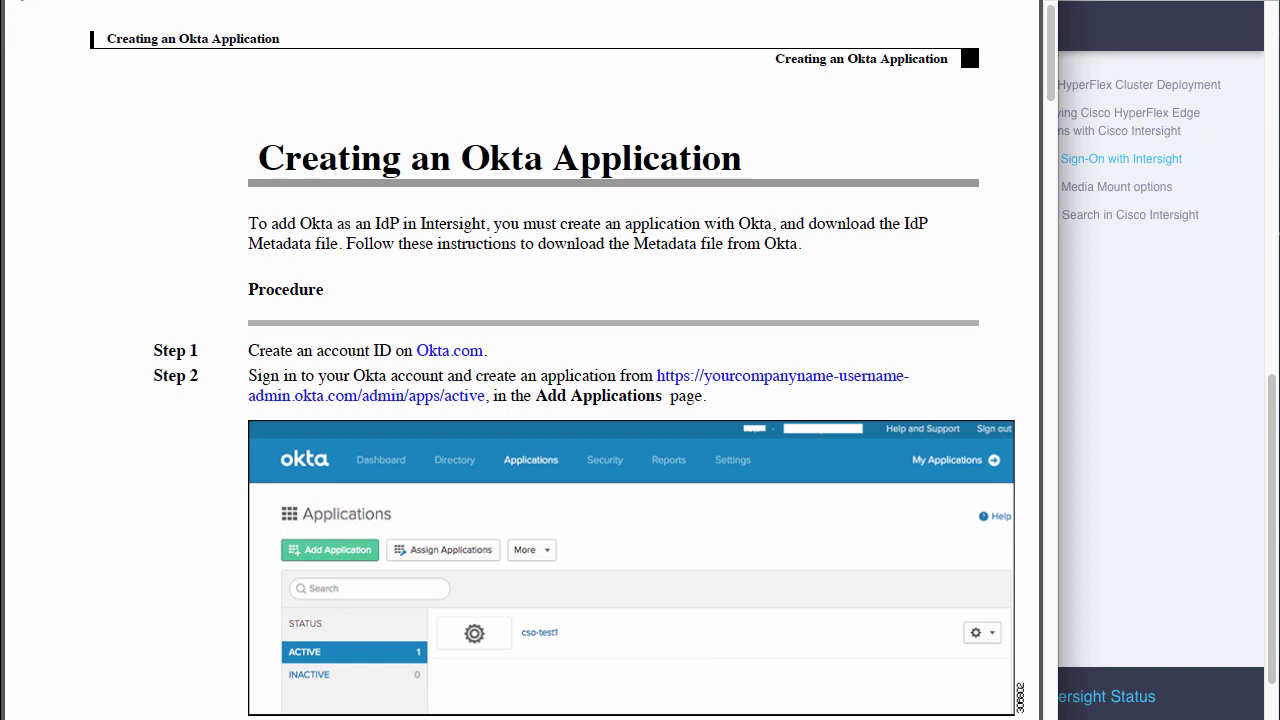
# - Scroll the Okta guide down to the Create SAML Integration step, then close the PDF viewer
pyautogui.scroll(-10, 520, 400)
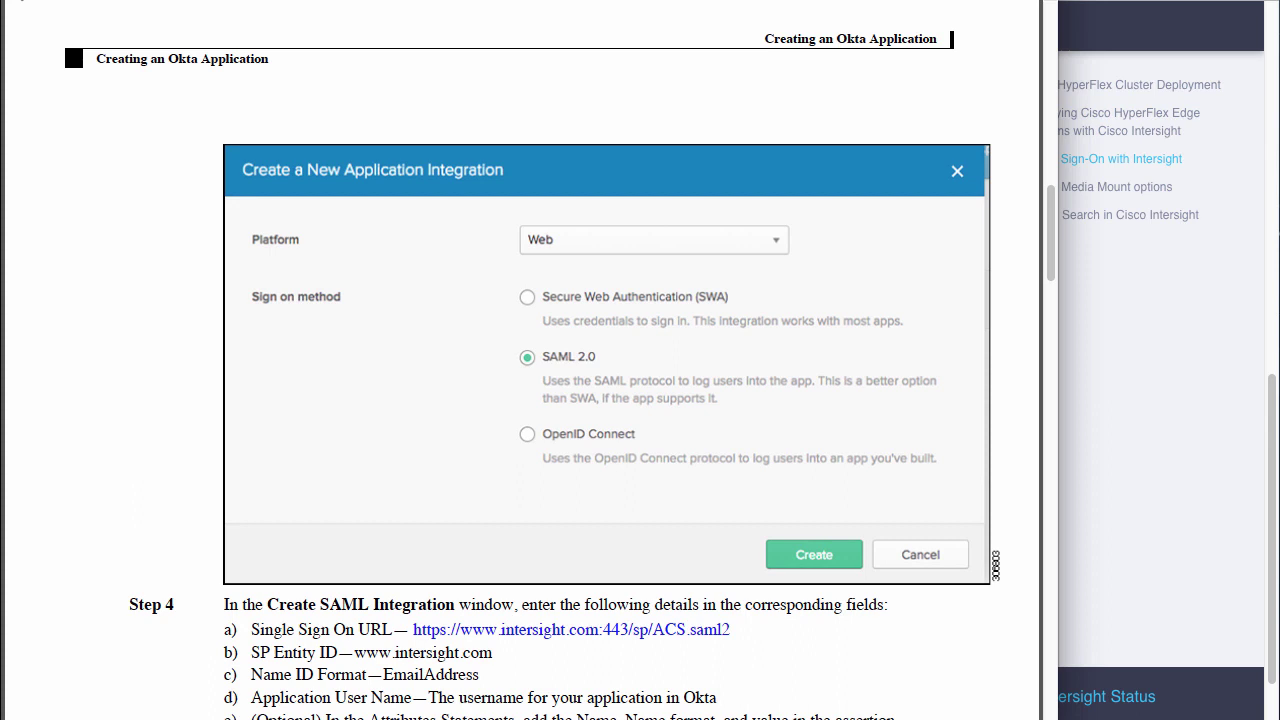
pyautogui.scroll(-10, 520, 400)
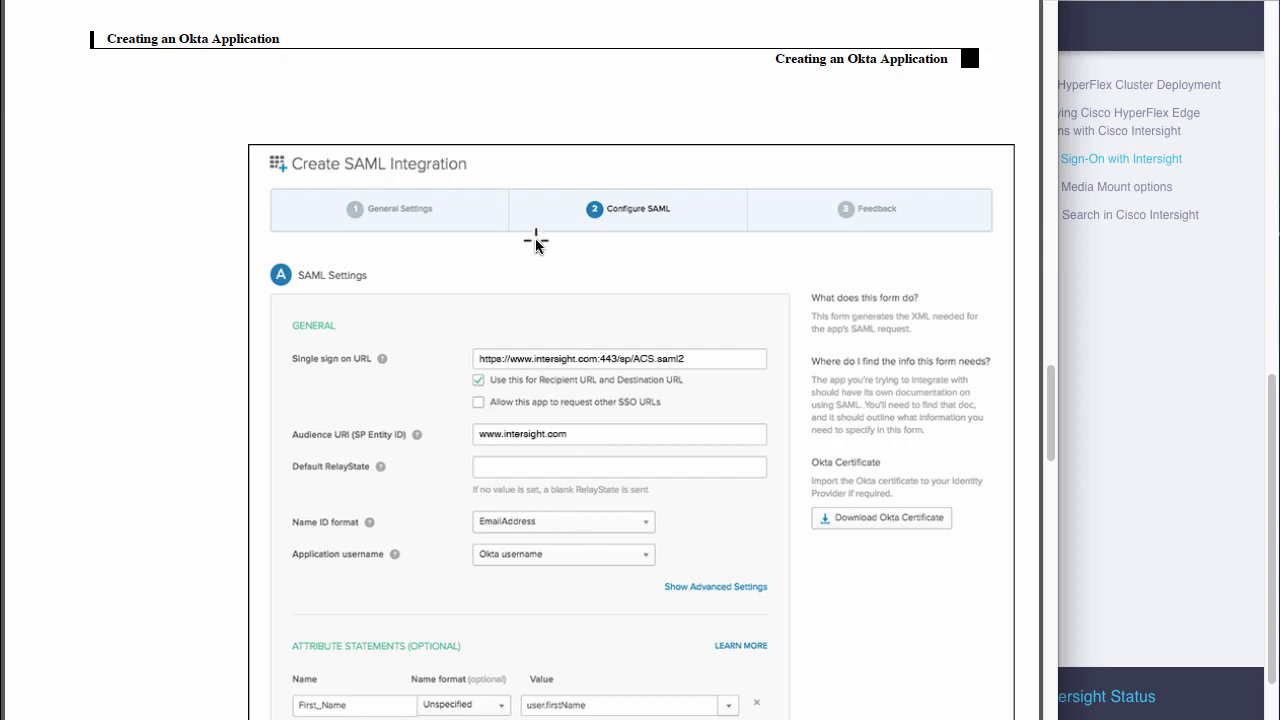
pyautogui.press('Escape')
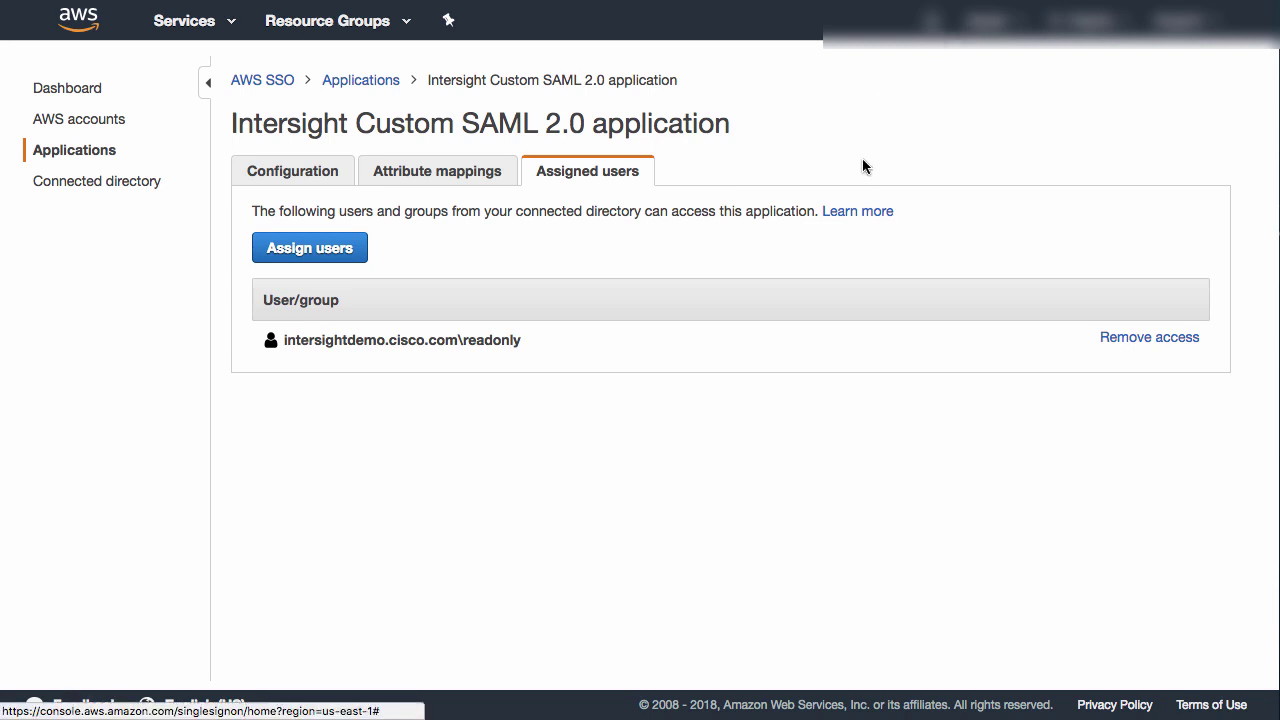
# - Show the Intersight application's attribute mappings and follow the Learn more link to AWS documentation
pyautogui.click(452, 174)
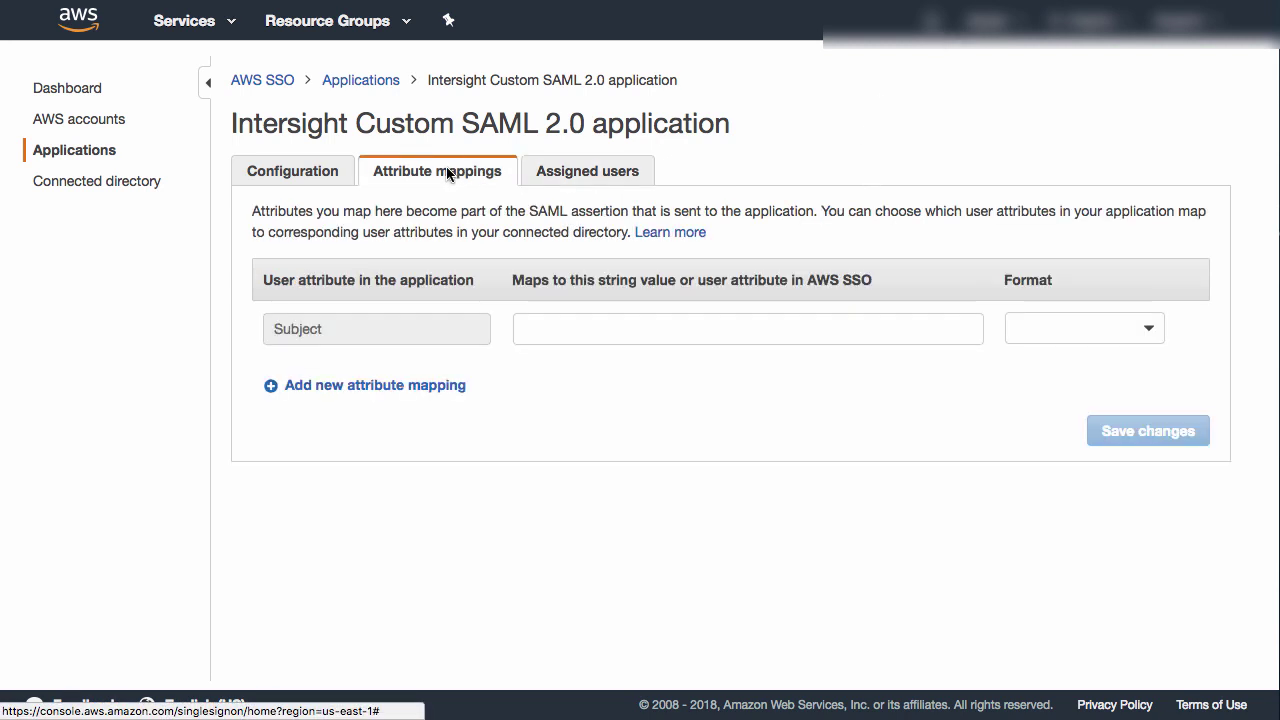
pyautogui.click(665, 233)
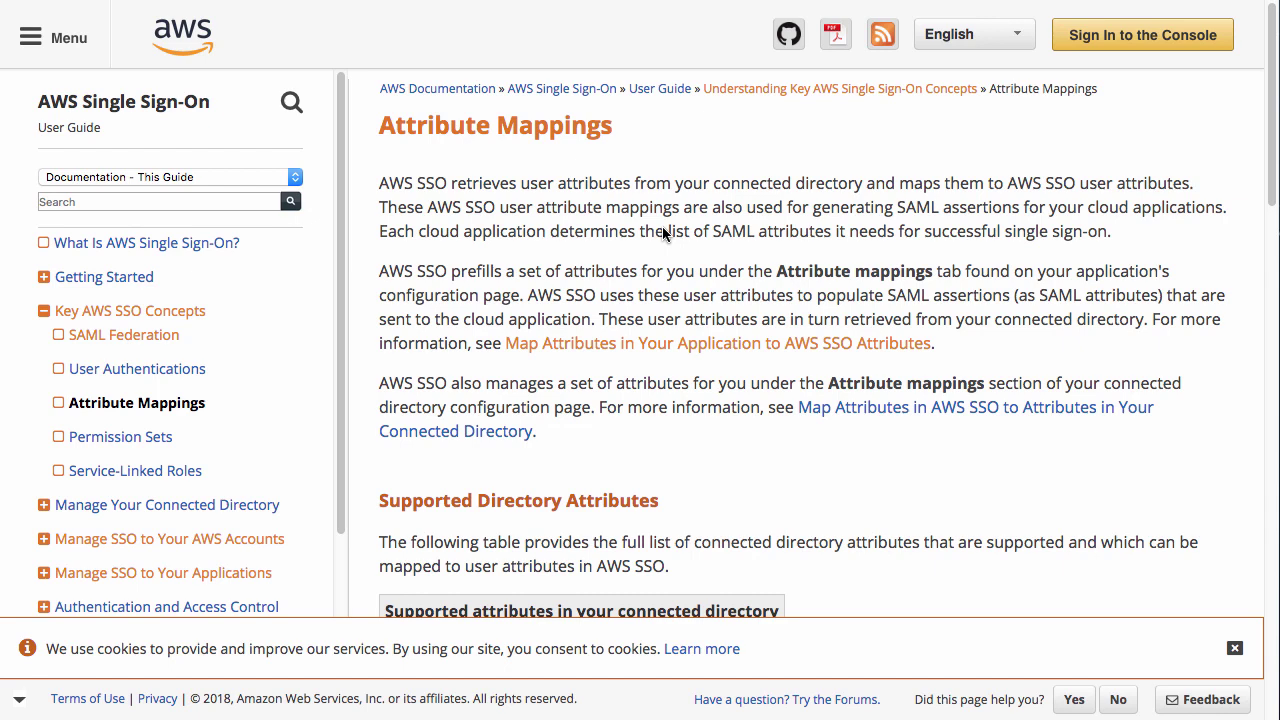
# - Copy ${user:email} from the Supported attributes in AWS SSO table and return to the console
pyautogui.scroll(-1, 950, 477)
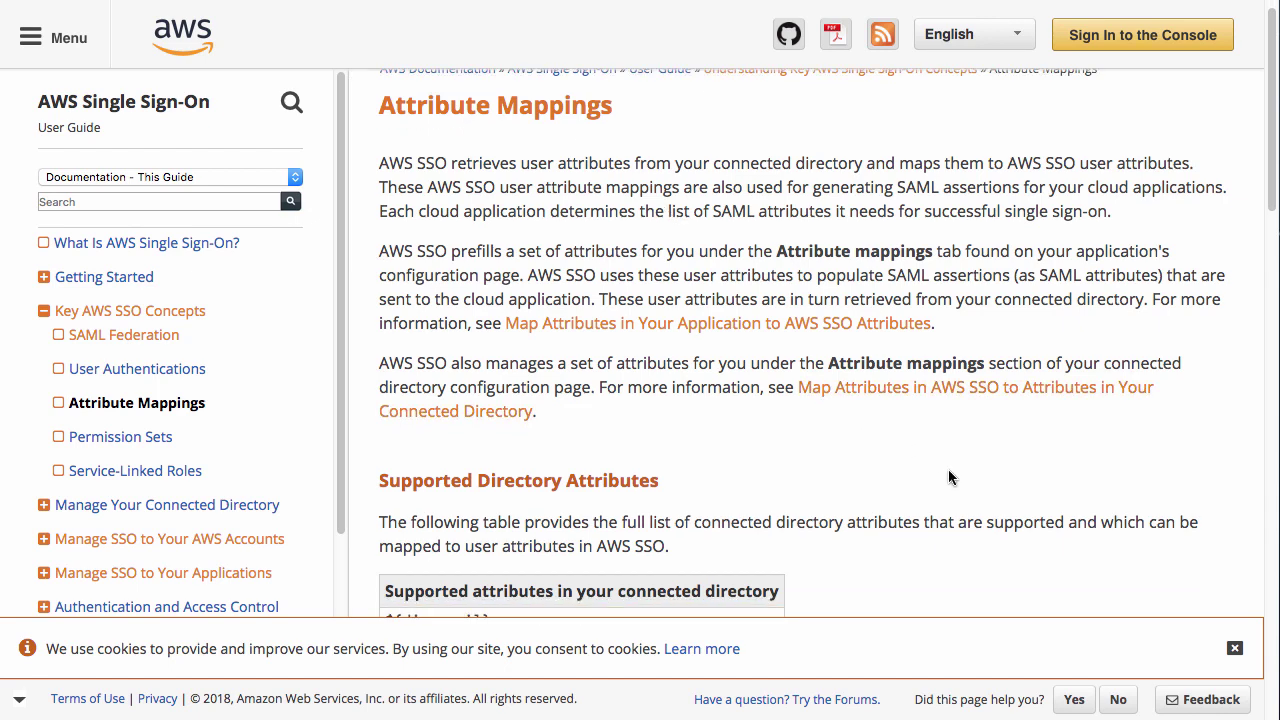
pyautogui.scroll(-5, 950, 477)
pyautogui.scroll(-2, 950, 477)
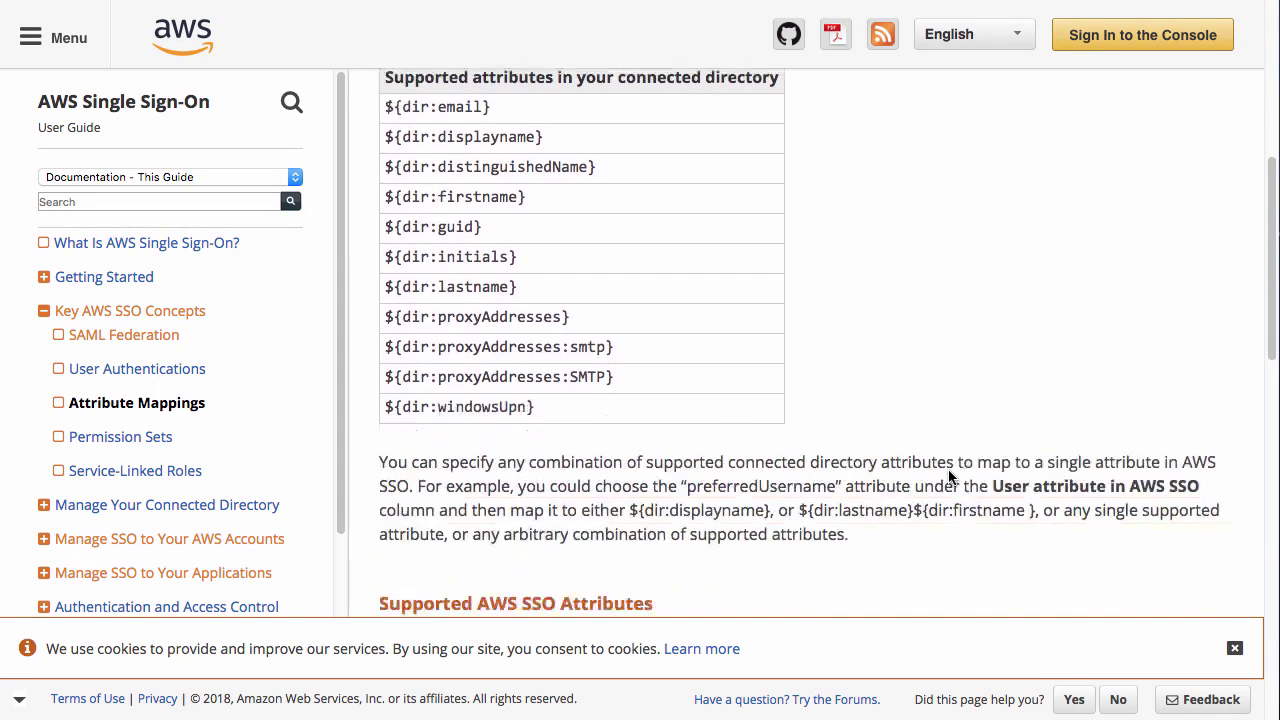
pyautogui.scroll(-7, 950, 477)
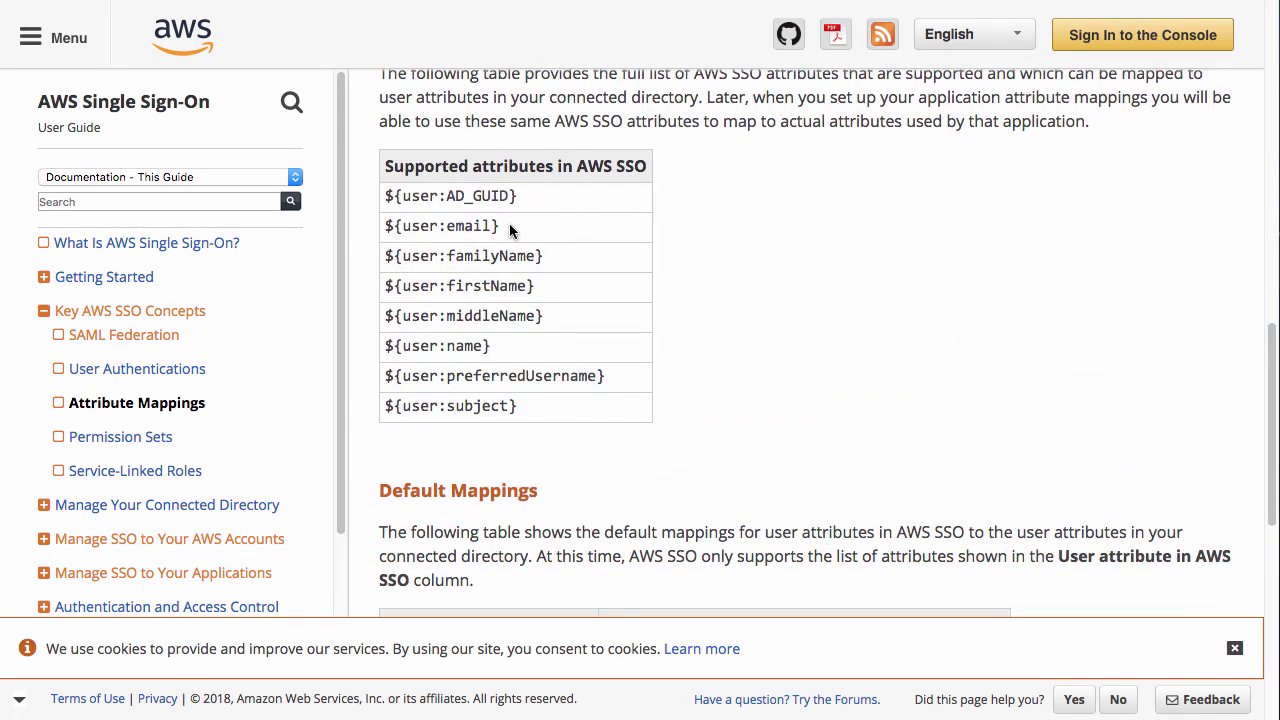
pyautogui.moveTo(516, 223); pyautogui.dragTo(399, 224)
pyautogui.hotkey('ctrl', 'c')
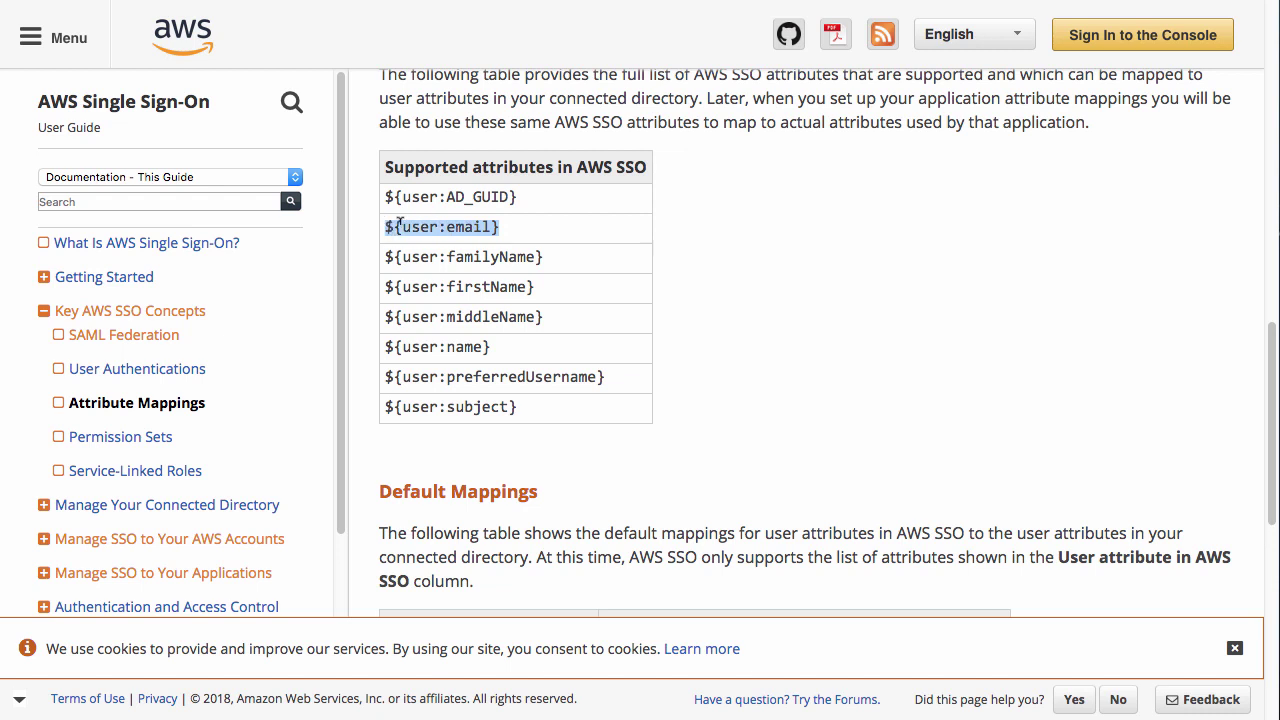
pyautogui.hotkey('alt', 'Tab')
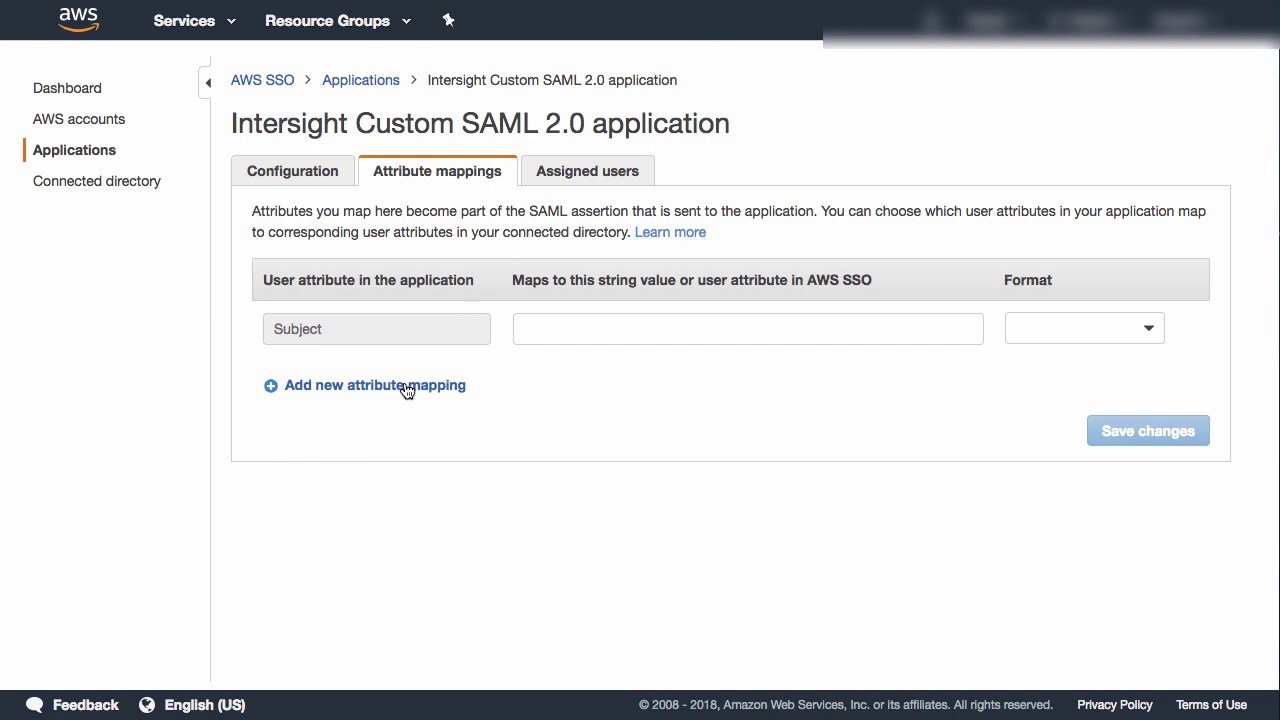
# - Map Subject to ${user:email} with emailAddress format and save the changes
pyautogui.click(748, 329)
pyautogui.hotkey('ctrl', 'v')
pyautogui.click(1148, 330)
pyautogui.click(1106, 388)
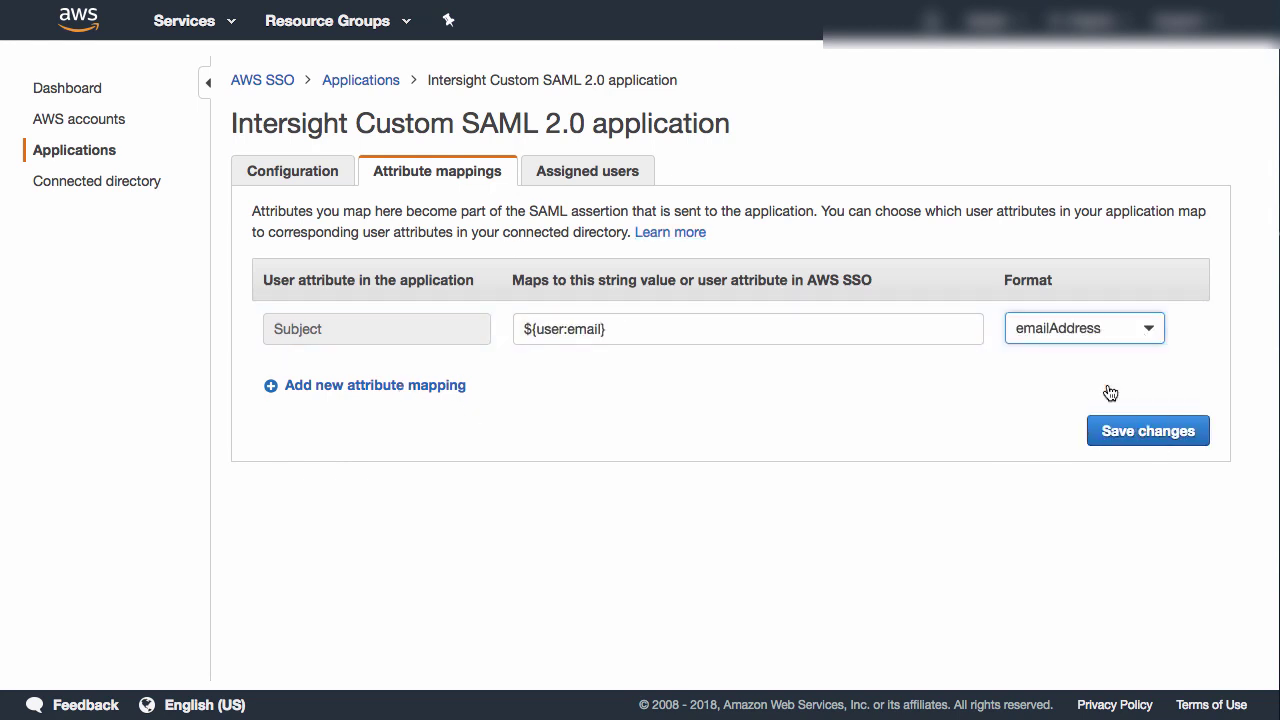
pyautogui.click(1148, 431)
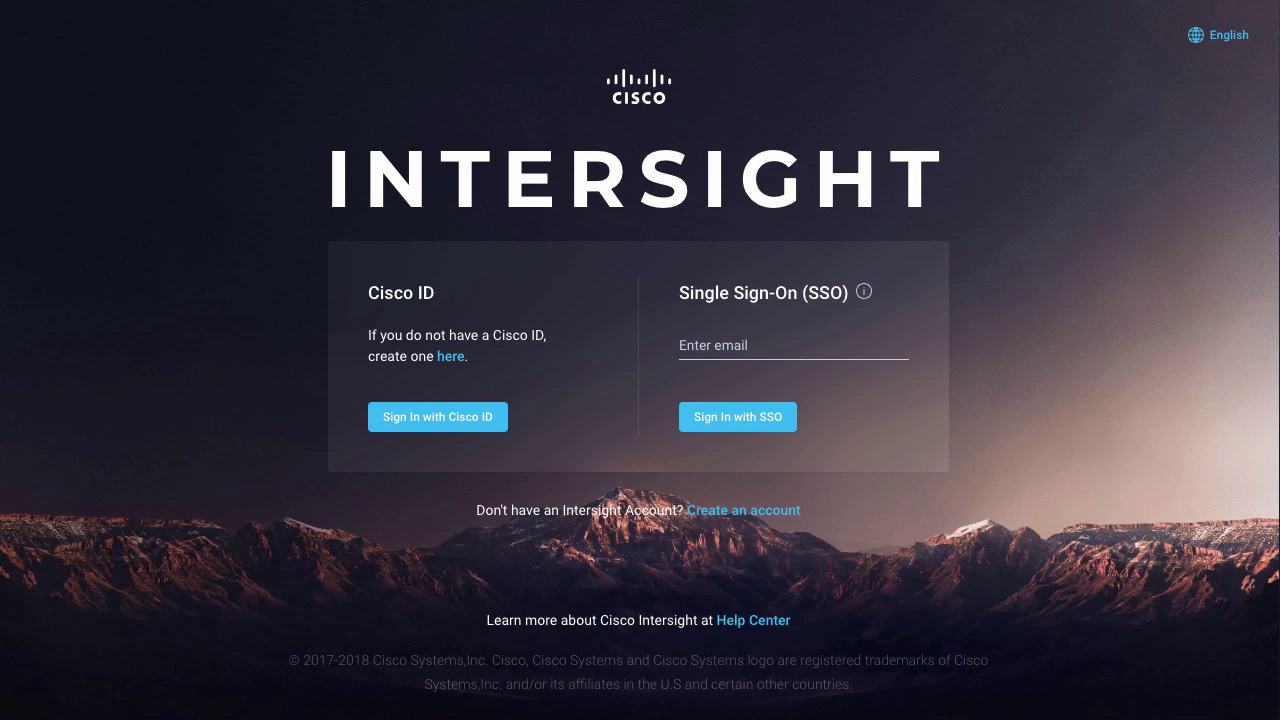
# - Sign in with SSO using the read-only user's email address and password
pyautogui.click(780, 338)
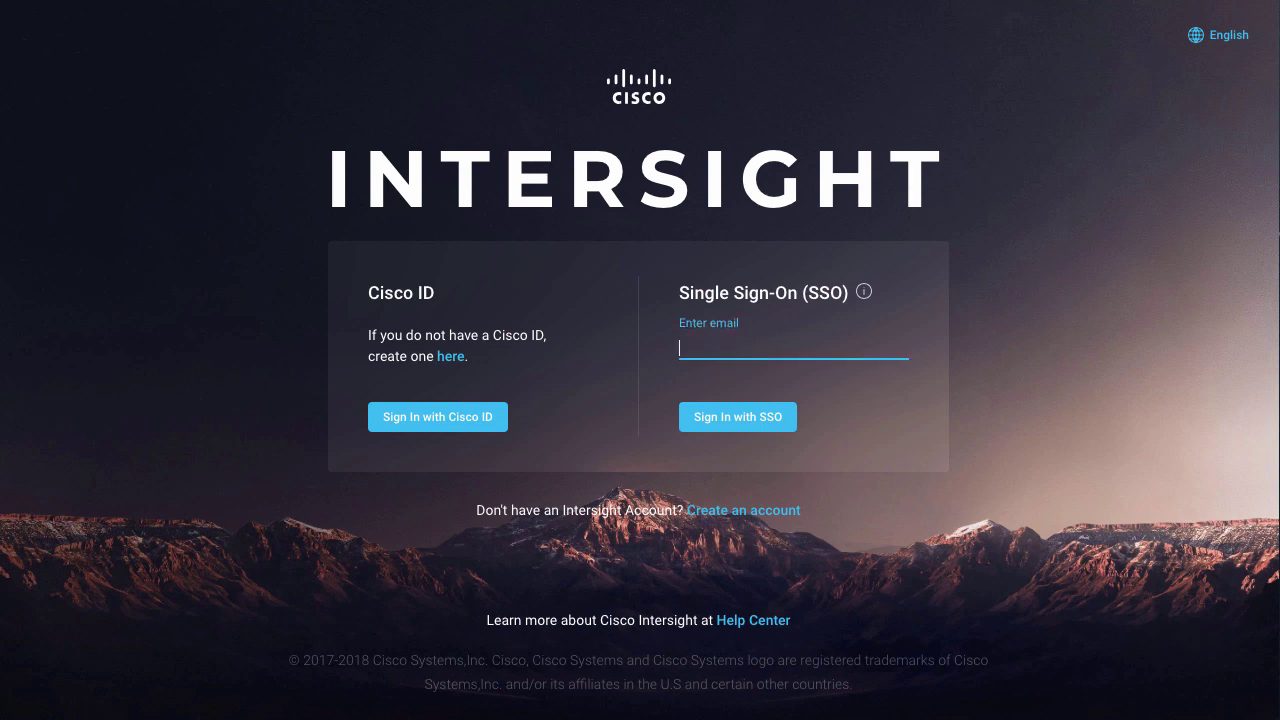
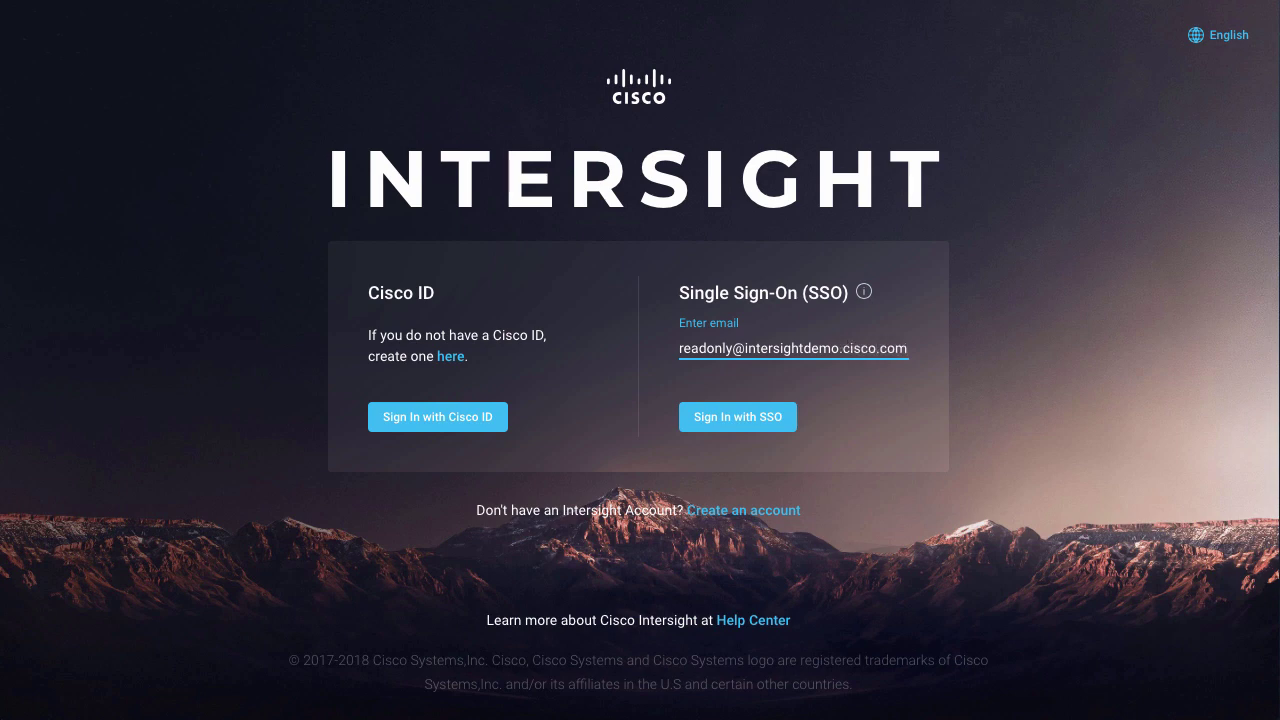
pyautogui.click(751, 420)
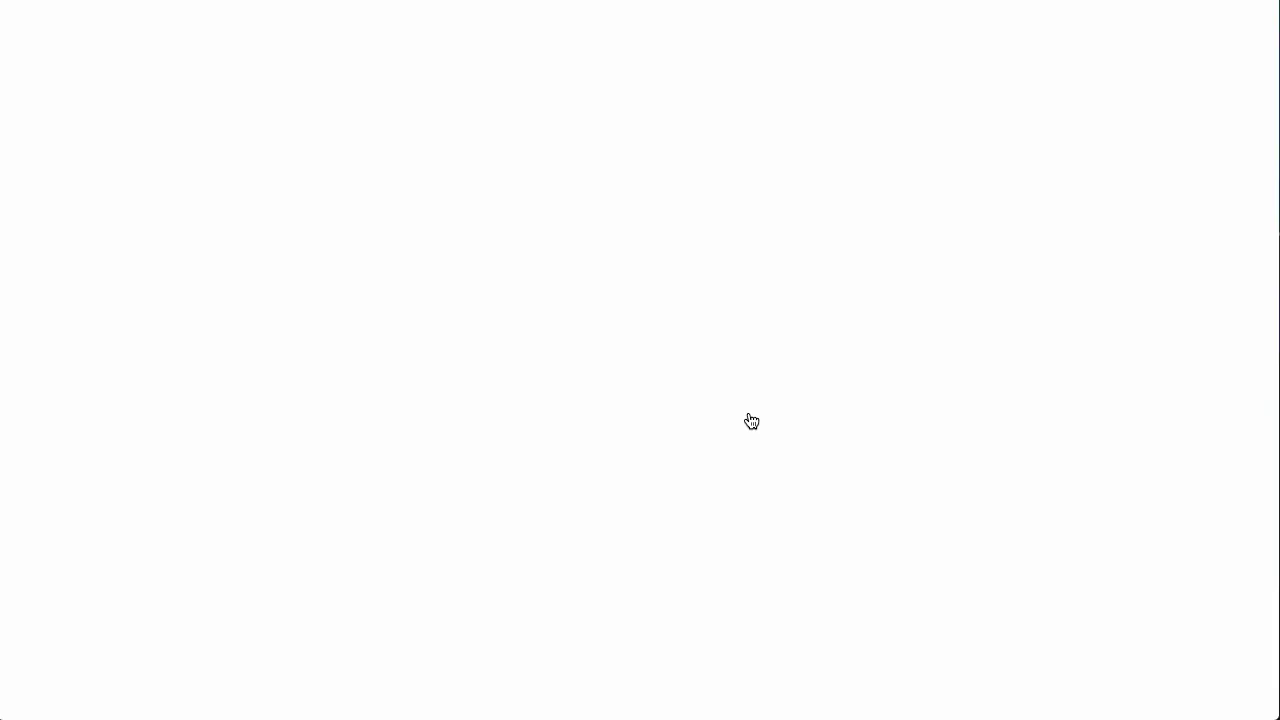
pyautogui.write('••••••••')
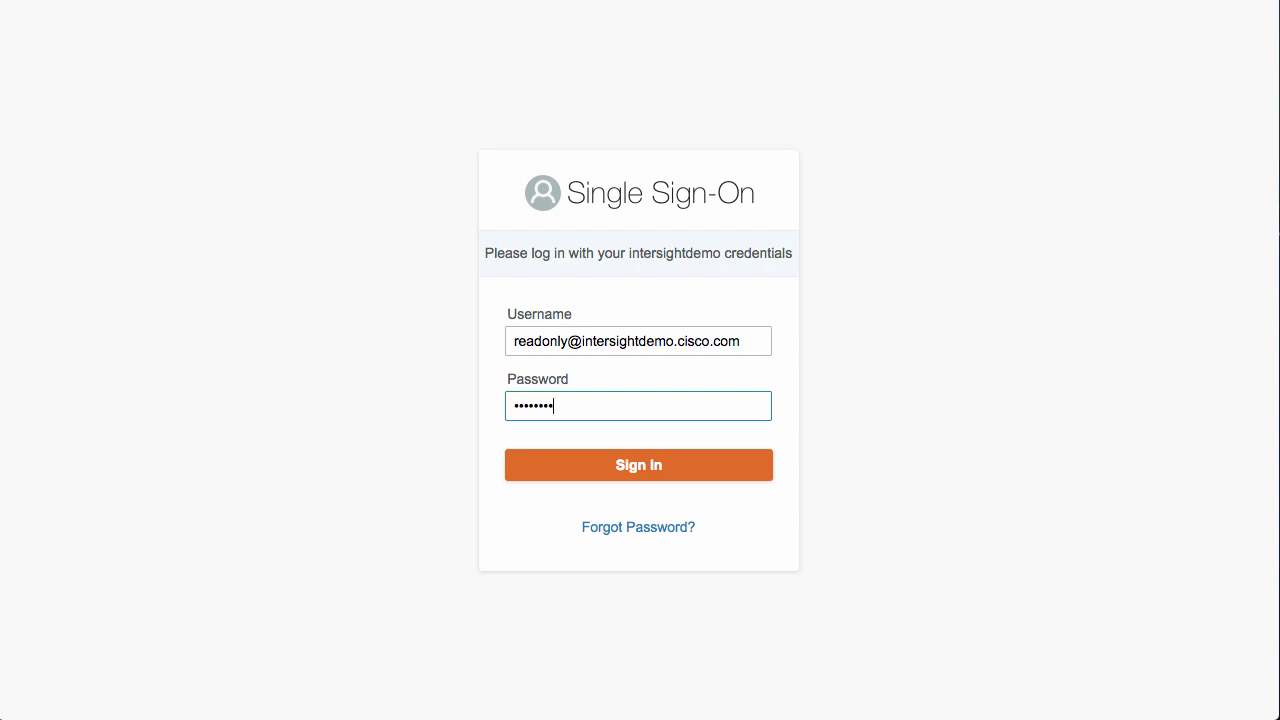
pyautogui.click(725, 468)
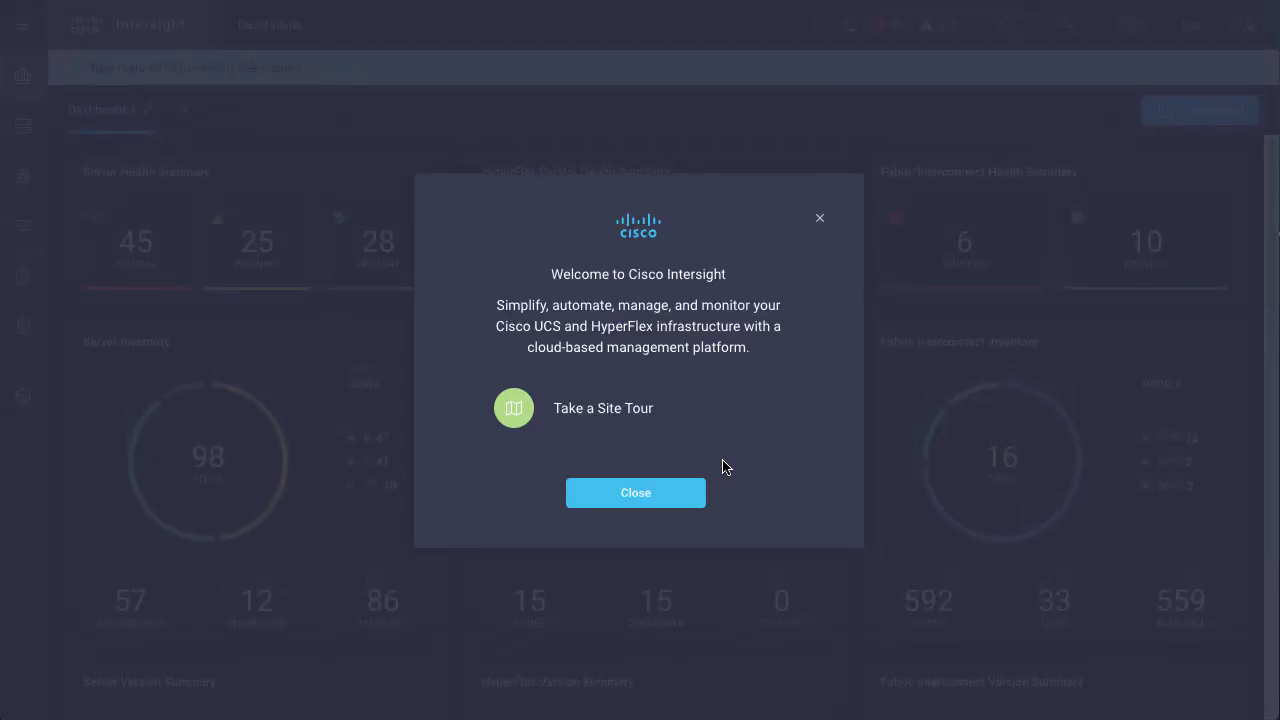
# - Close the welcome dialog and open the user menu to confirm the Read-Only role
pyautogui.click(645, 497)
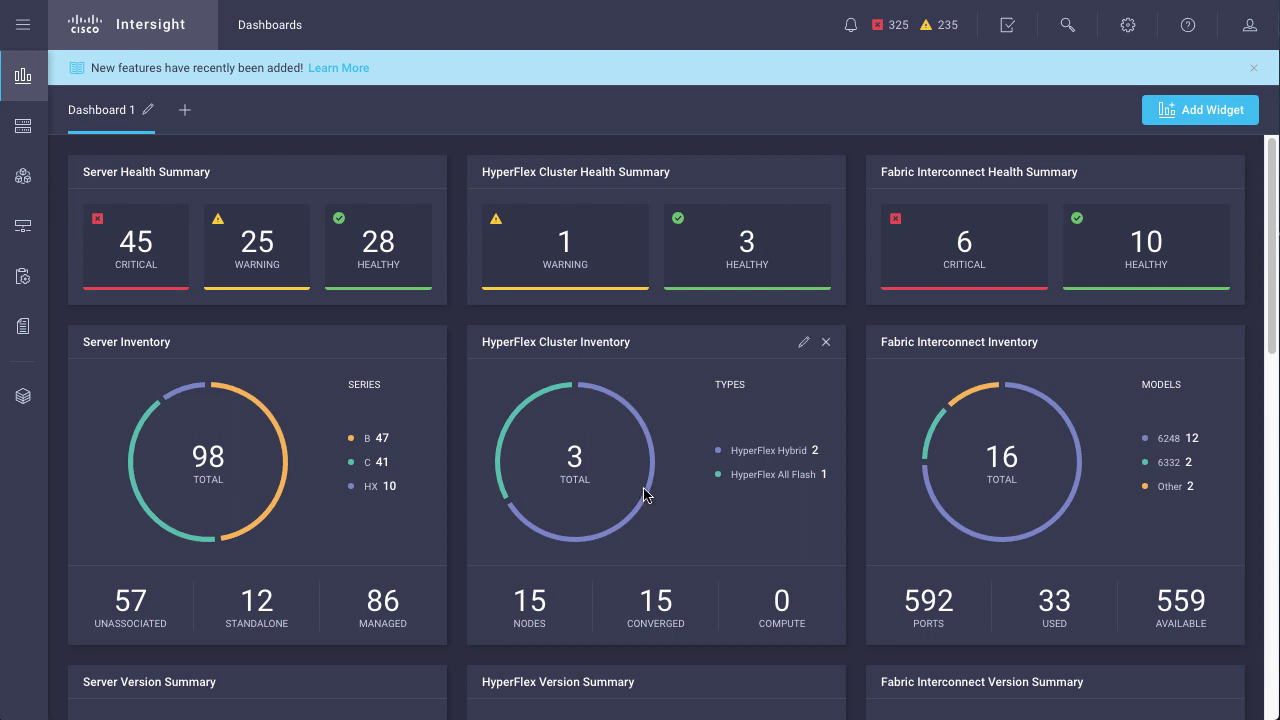
pyautogui.click(1247, 29)
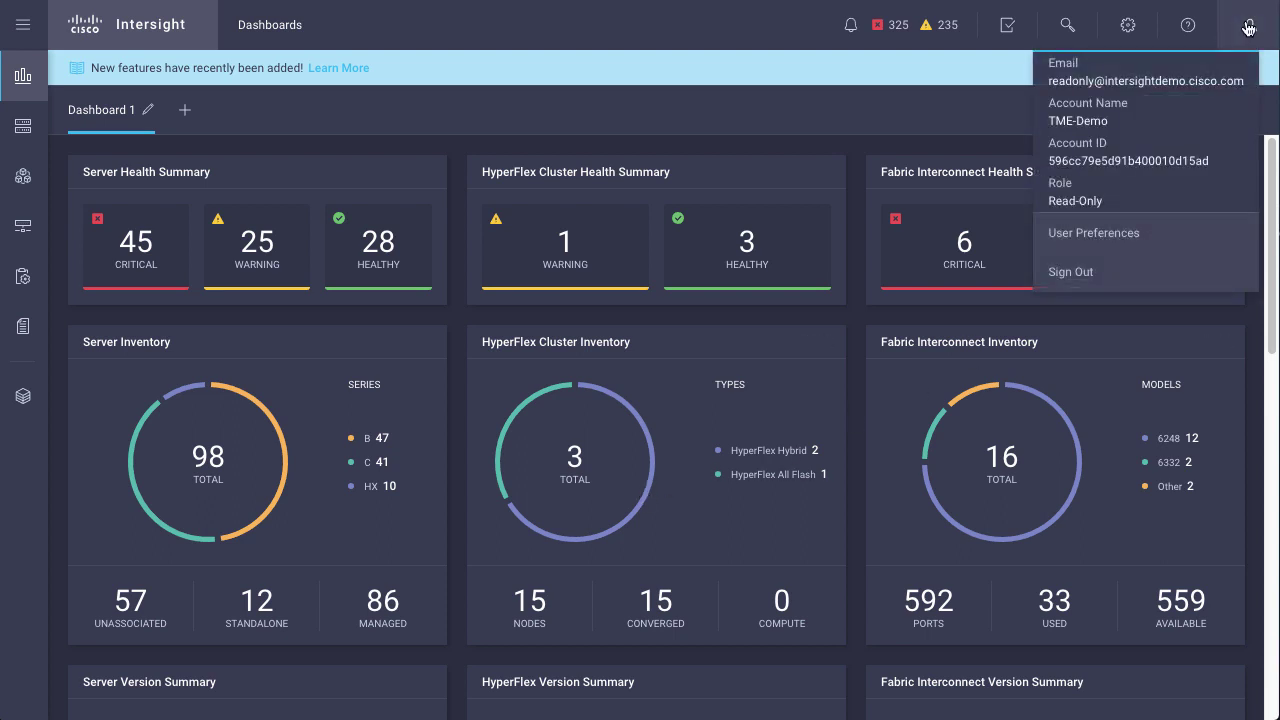